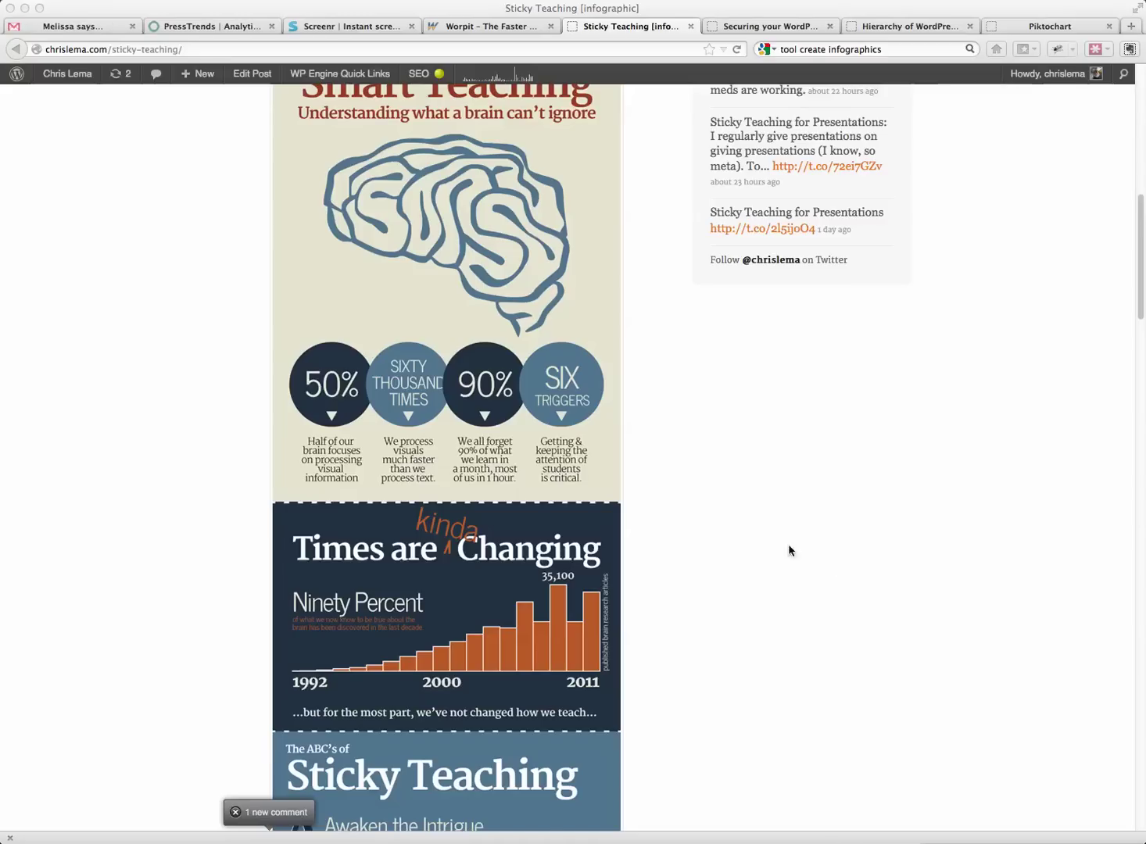
Scroll down through the current blog post and back up to the top.
scroll(684, 507, "down", 4)
scroll(684, 507, "up", 2)
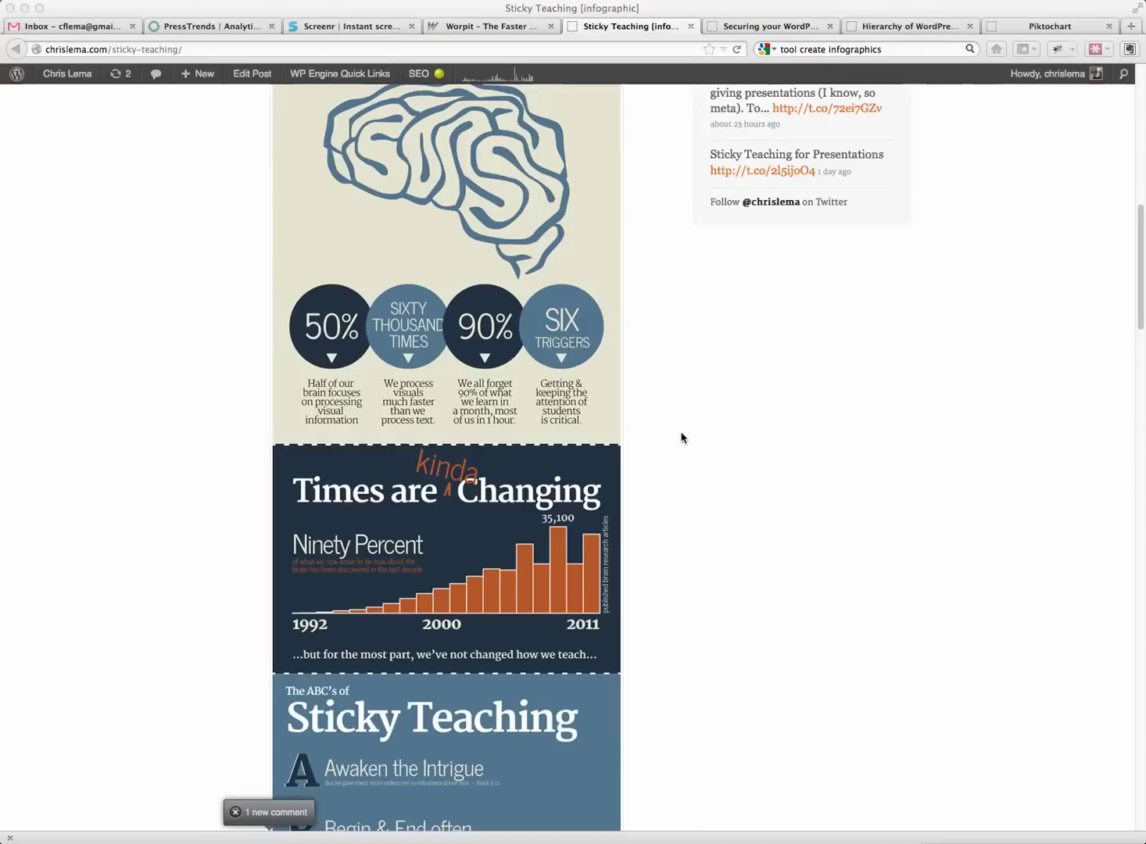
scroll(680, 438, "down", 3)
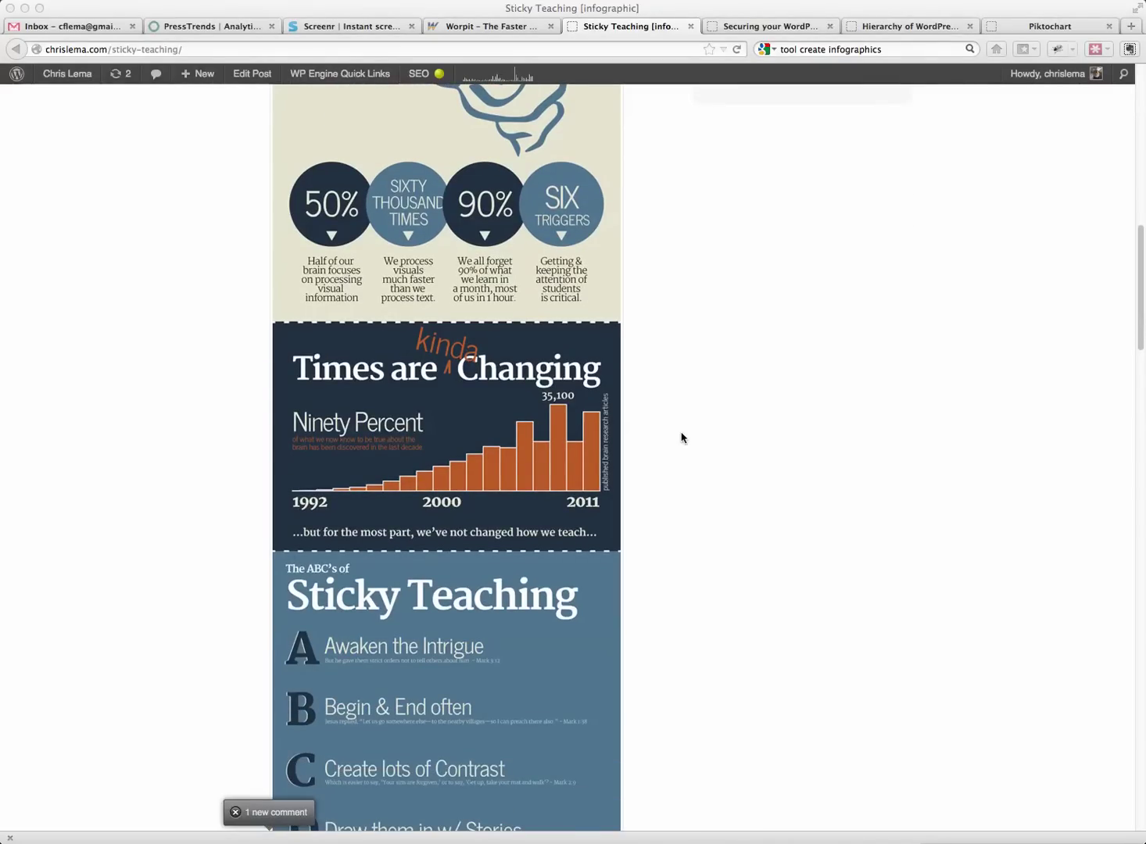
scroll(681, 438, "down", 3)
scroll(680, 437, "down", 8)
scroll(681, 438, "down", 5)
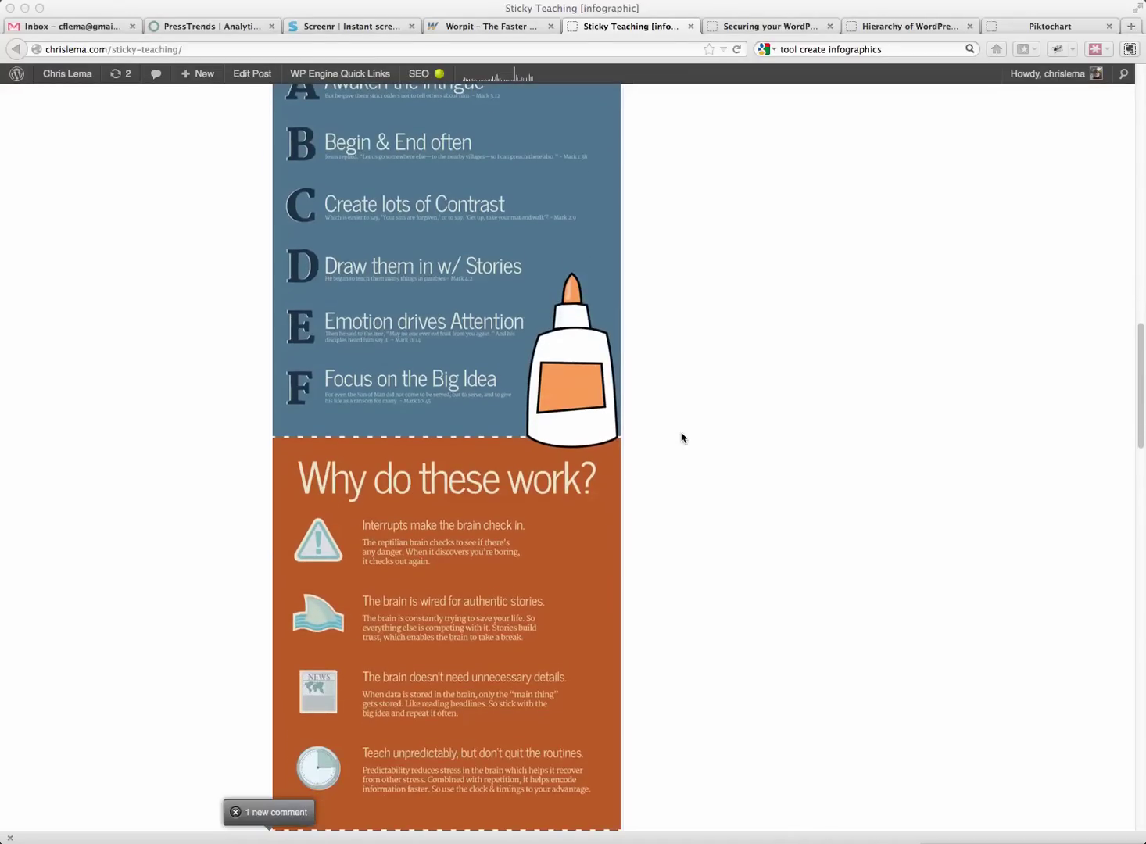
scroll(681, 438, "down", 1)
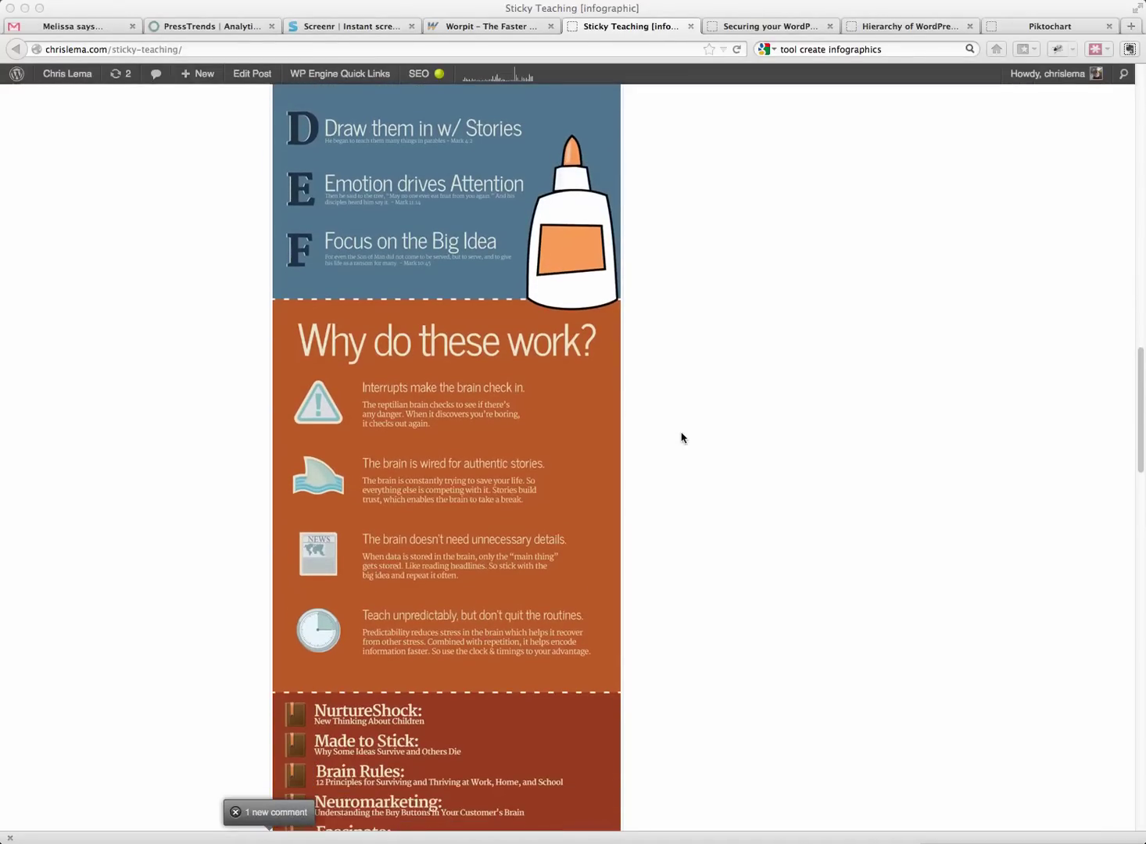
scroll(681, 438, "down", 2)
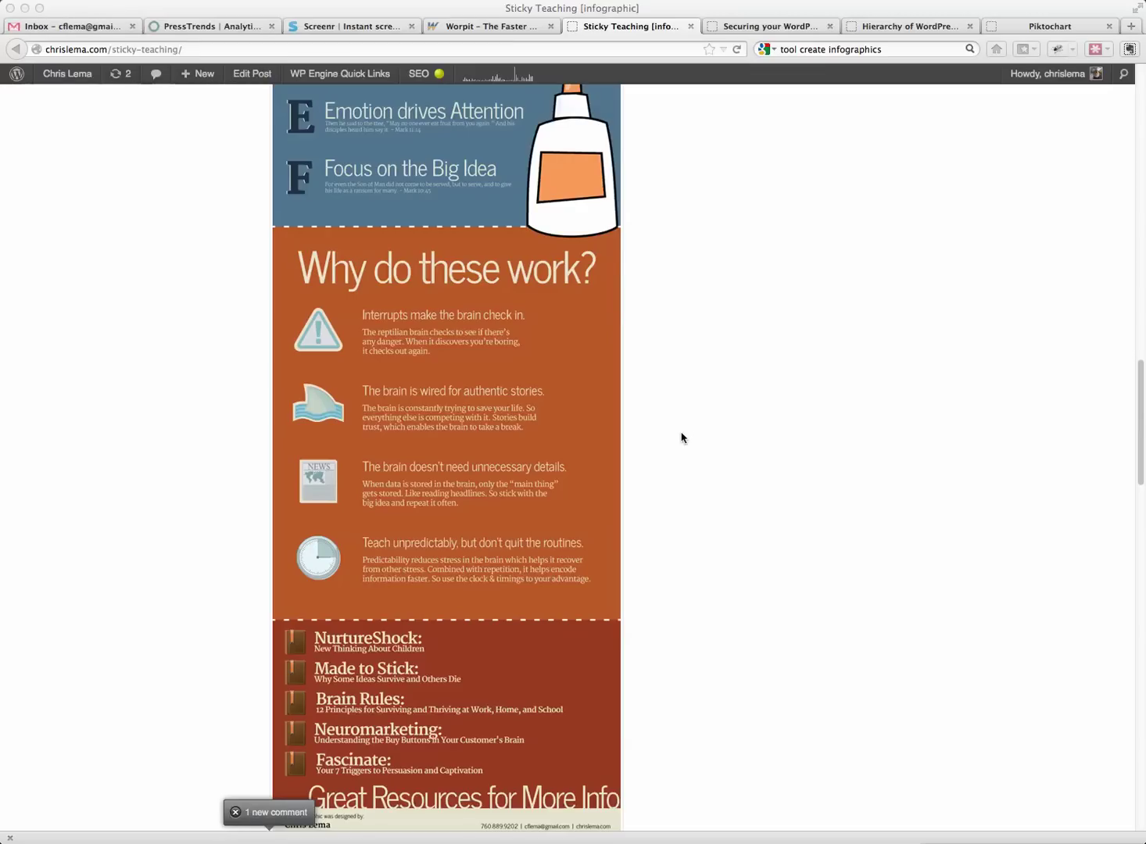
scroll(681, 438, "up", 10)
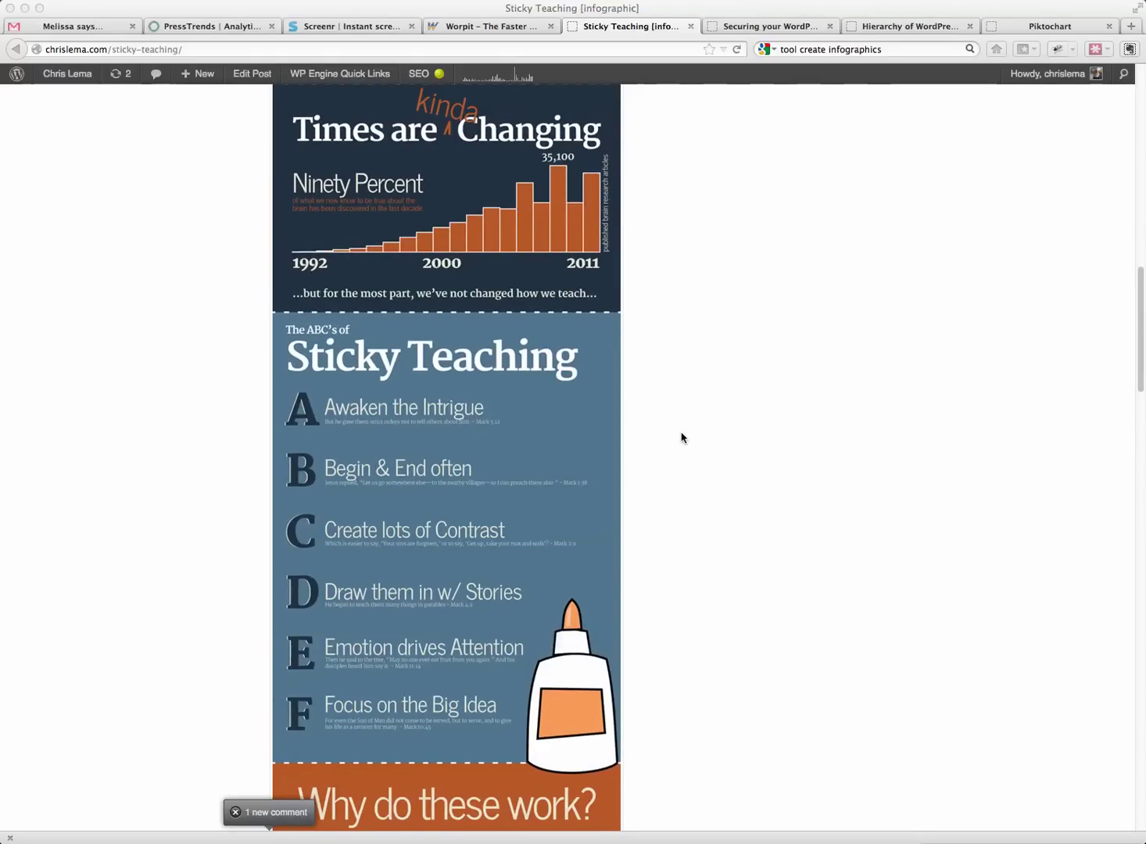
scroll(681, 438, "up", 5)
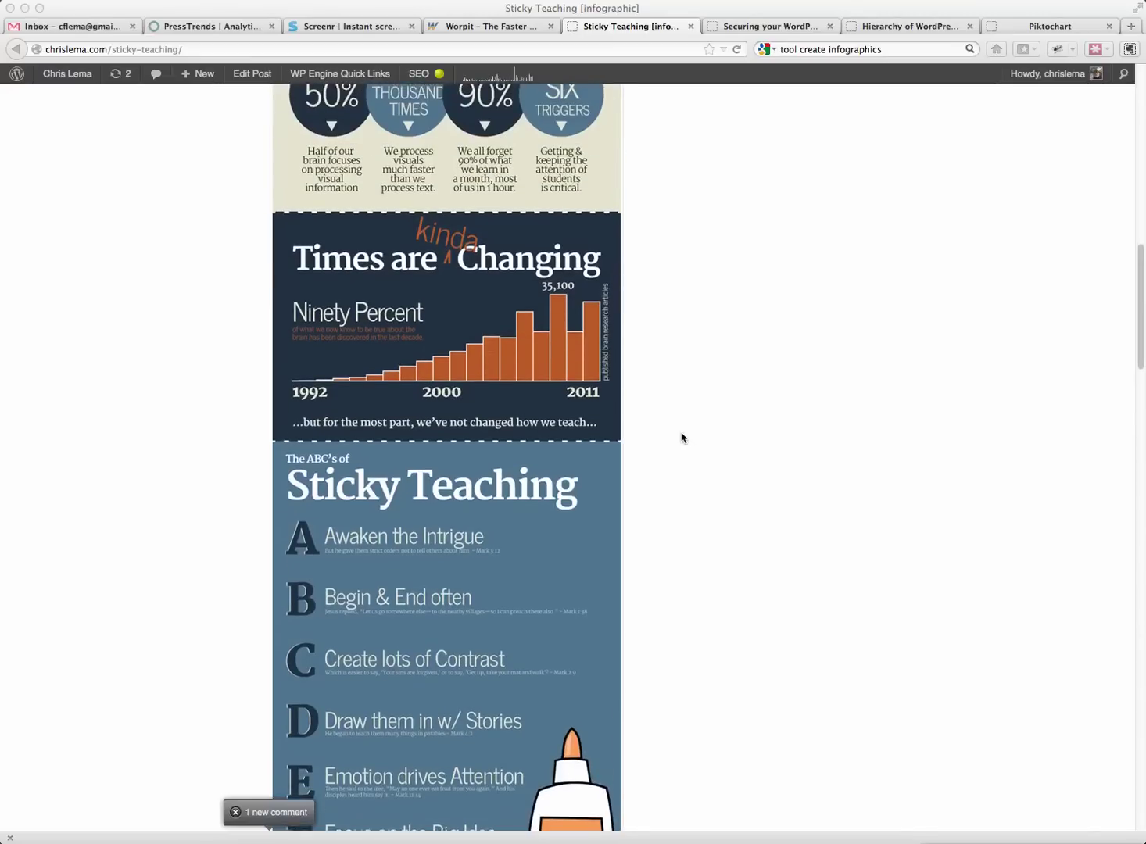
scroll(681, 438, "up", 2)
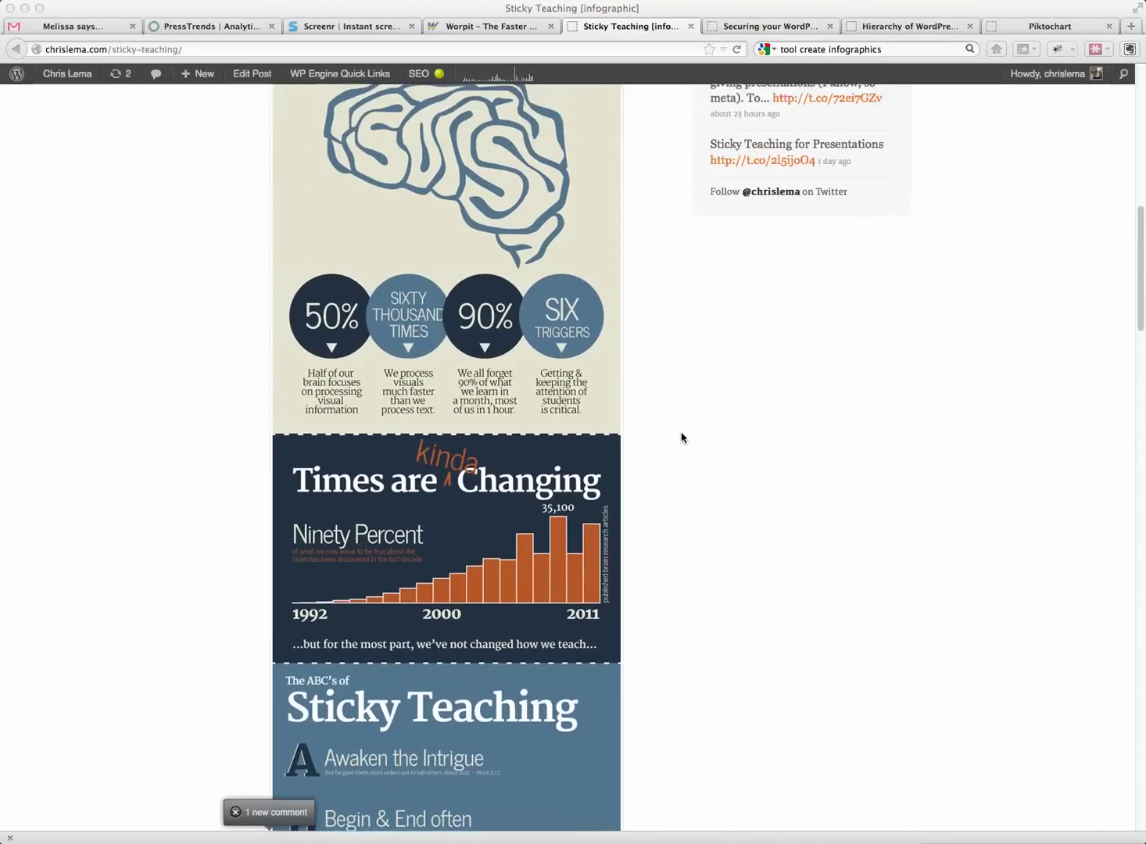
scroll(681, 438, "up", 1)
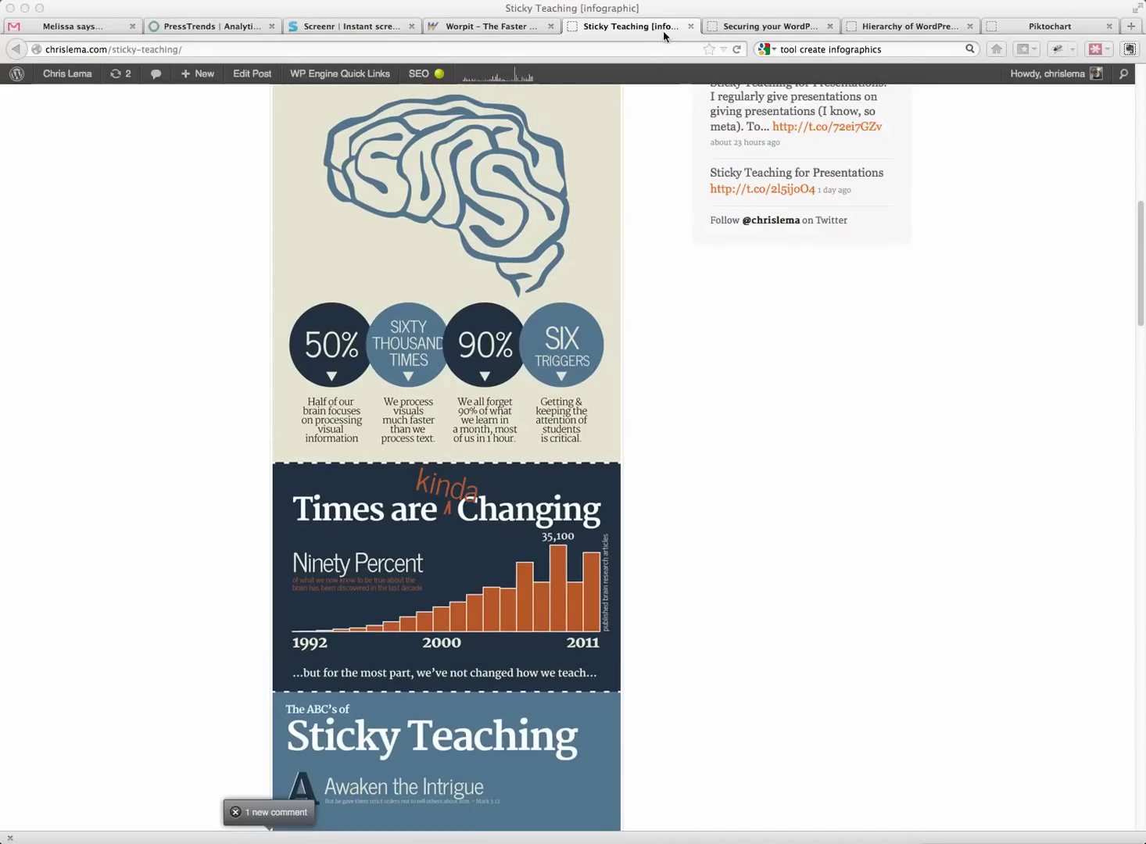
Switch to the Securing your WordPress Site post and scroll down through its infographic.
left_click(770, 27)
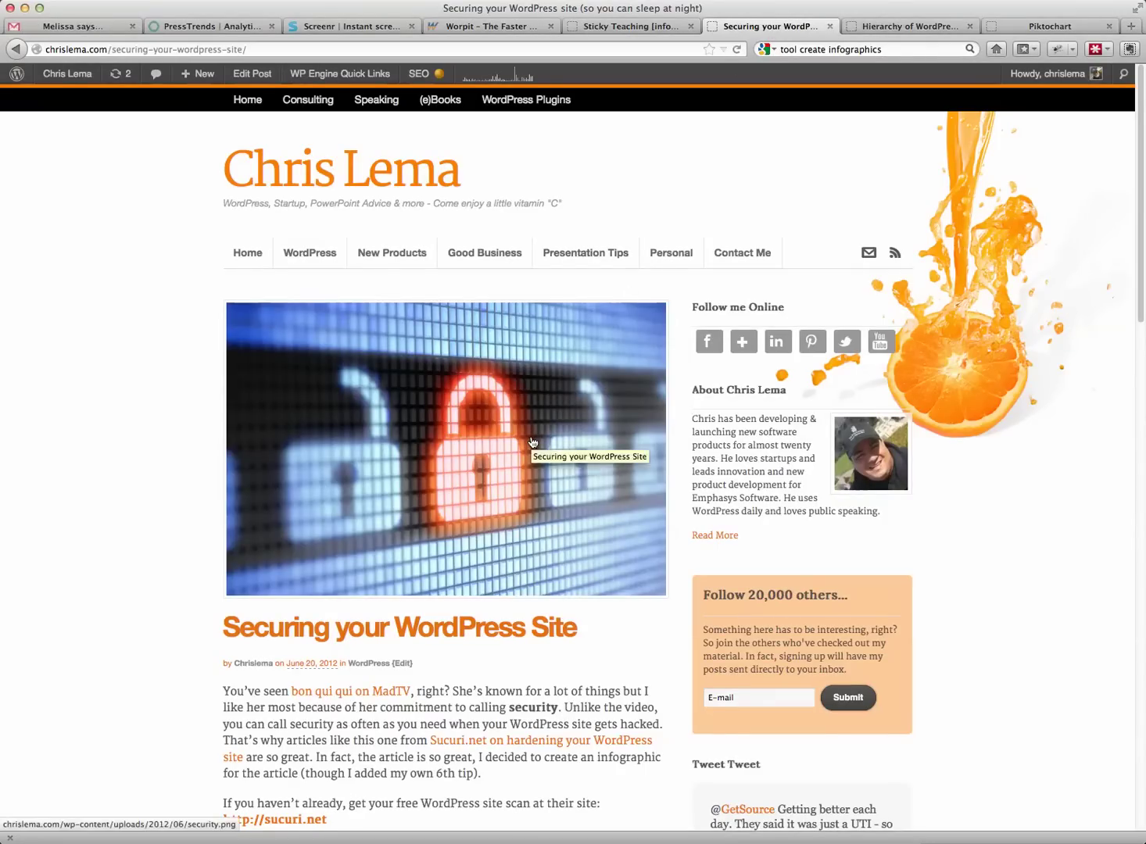
scroll(533, 442, "down", 3)
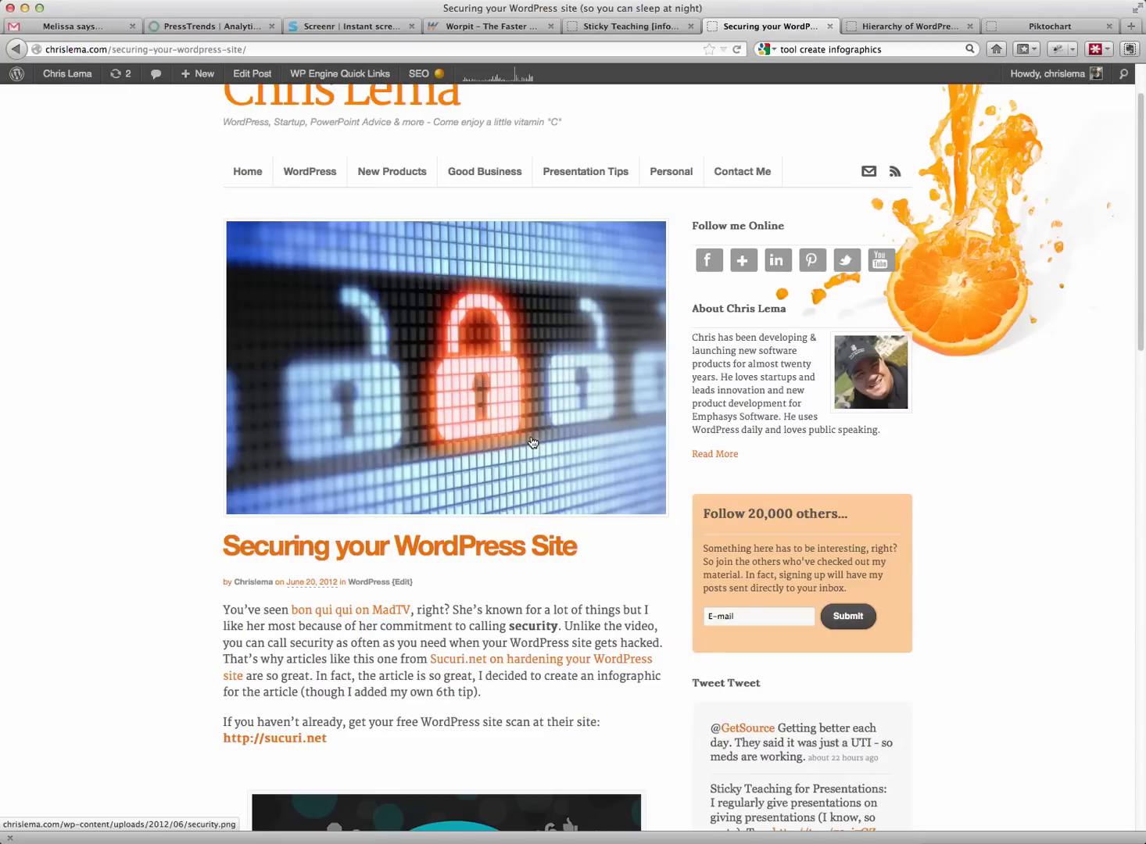
scroll(532, 443, "down", 4)
scroll(531, 437, "down", 4)
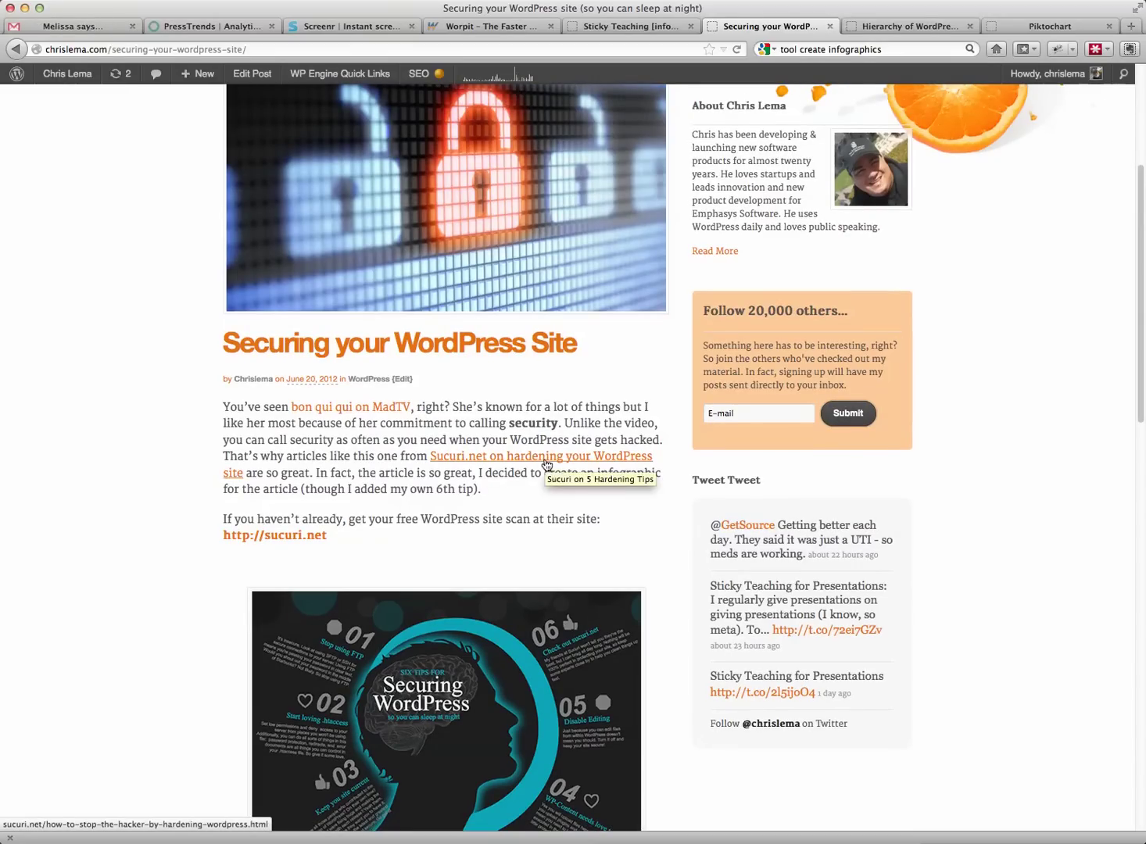
scroll(545, 465, "down", 3)
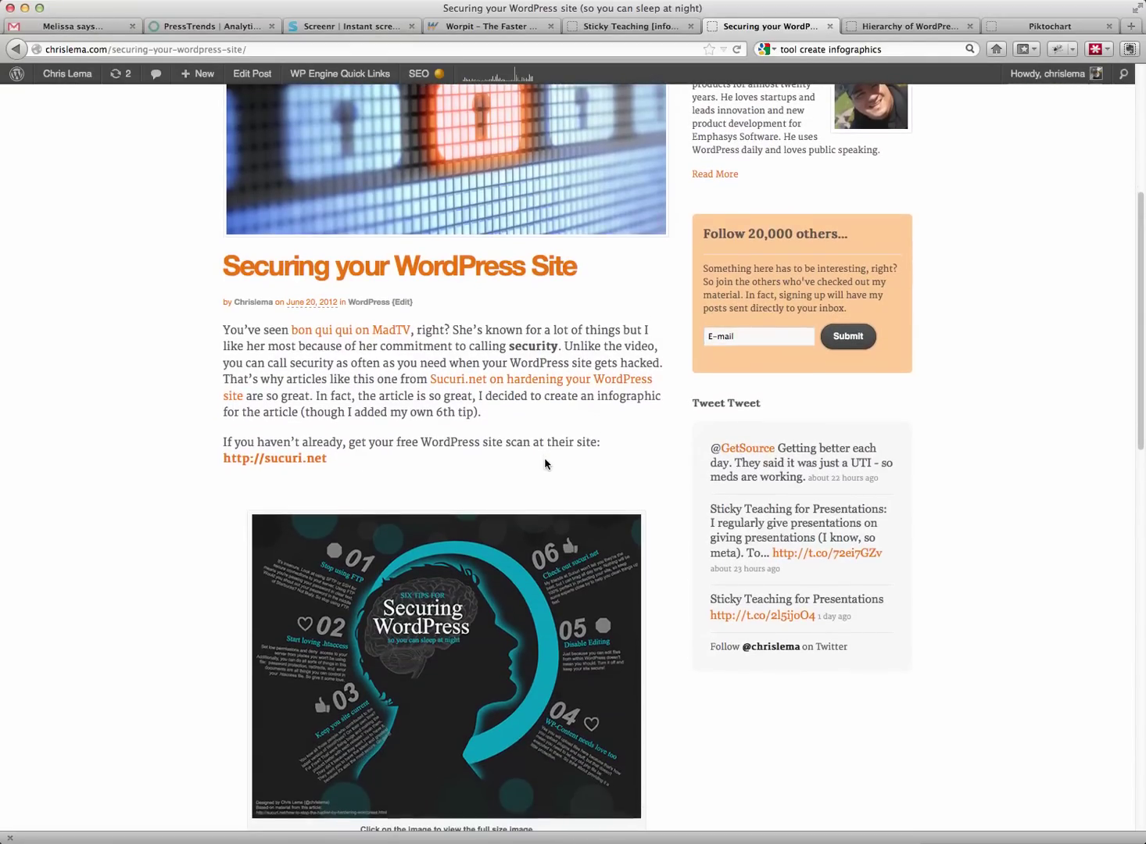
scroll(544, 461, "down", 5)
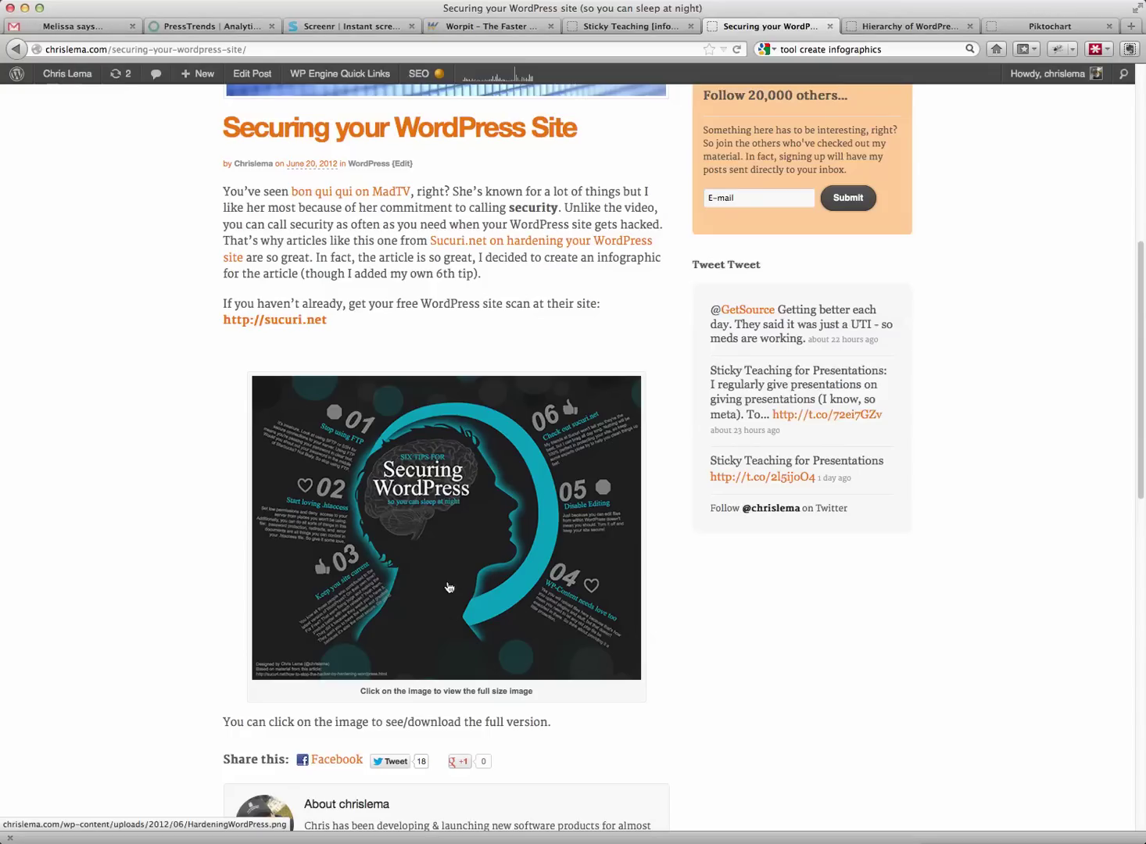
scroll(547, 234, "down", 1)
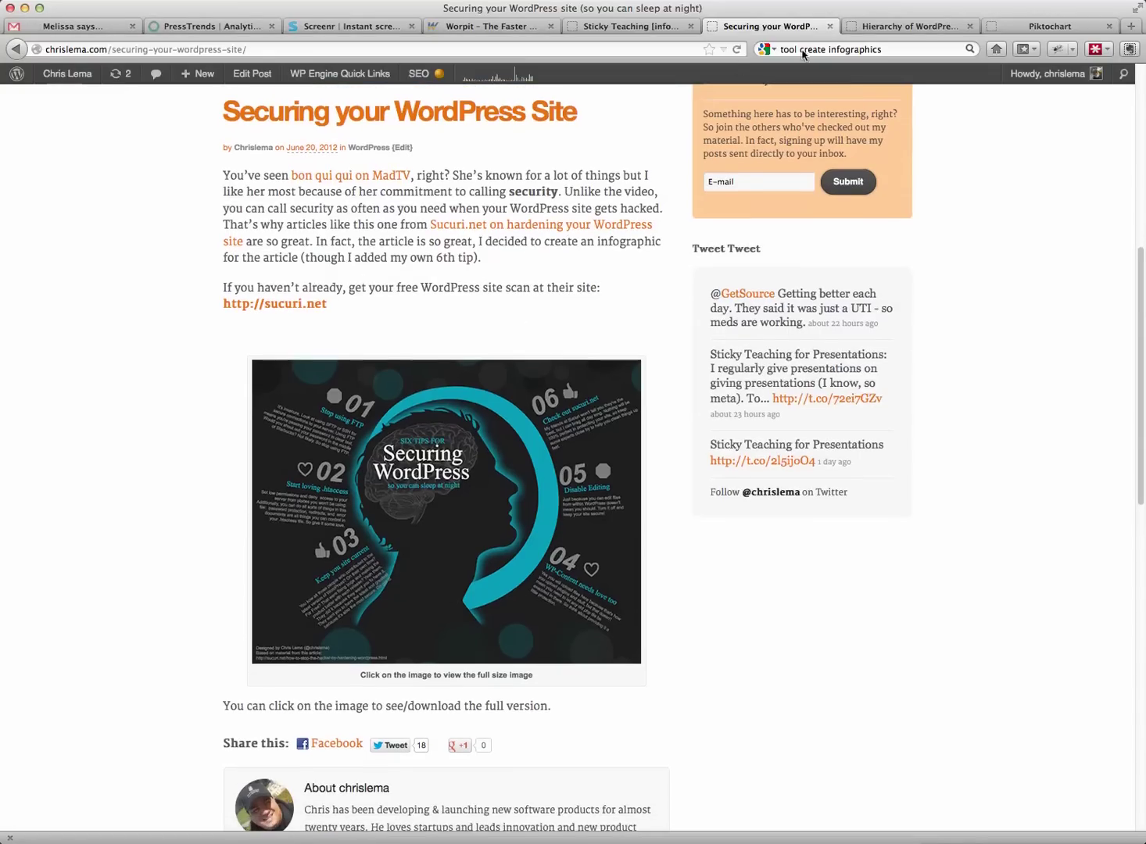
left_click(928, 29)
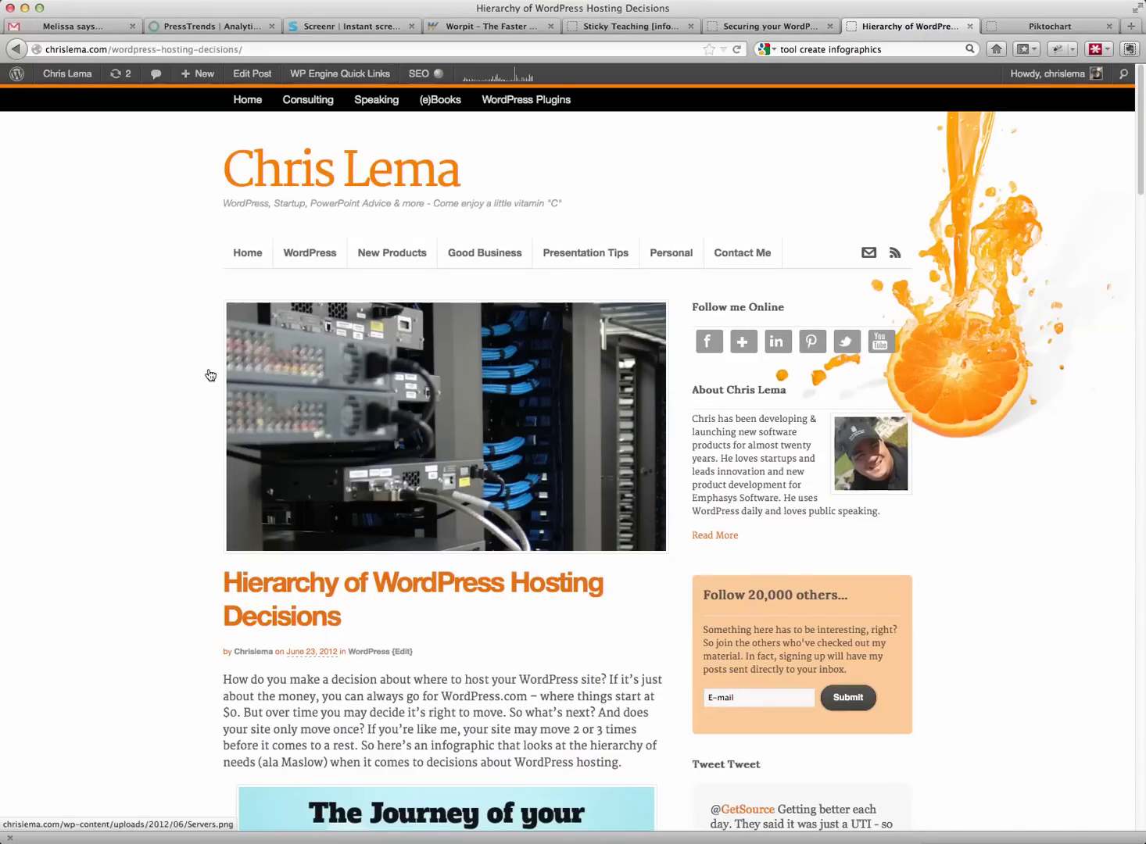
Scroll through the Hierarchy of WordPress Hosting Decisions infographic, then go to Piktochart's theme page.
scroll(153, 374, "down", 5)
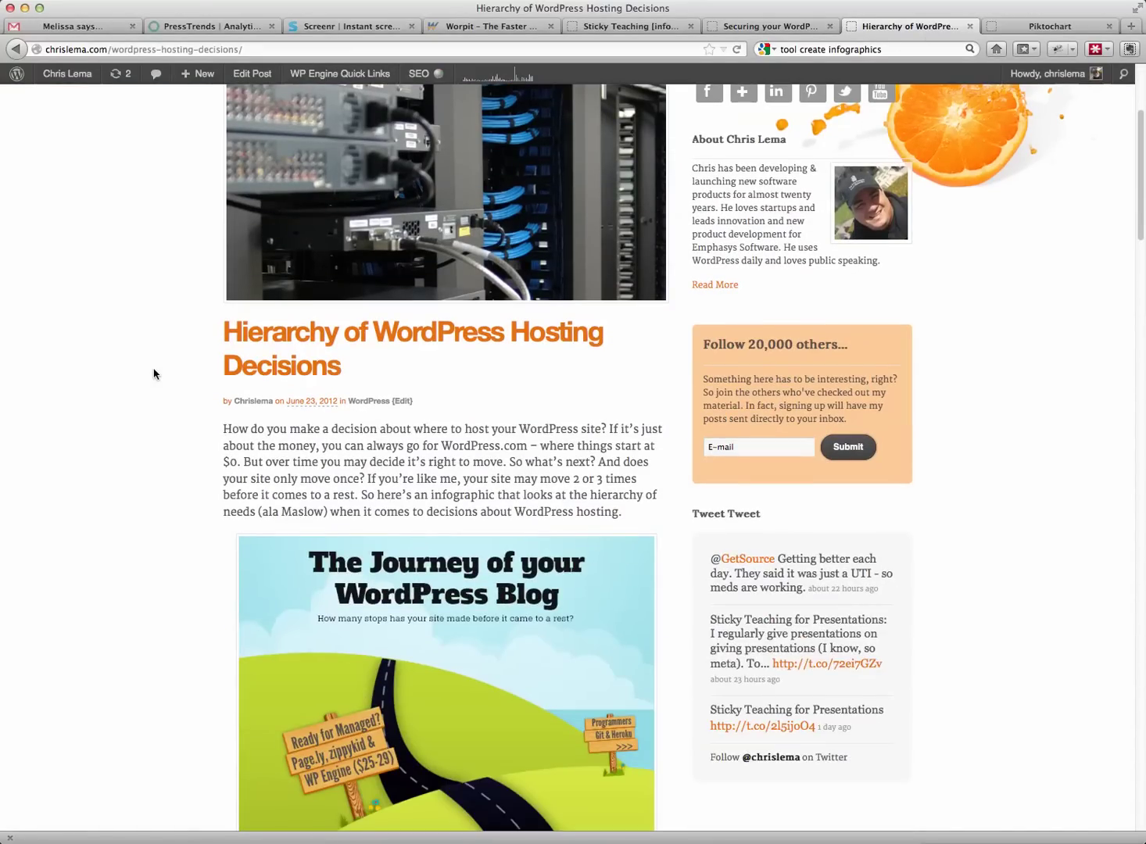
scroll(153, 374, "down", 7)
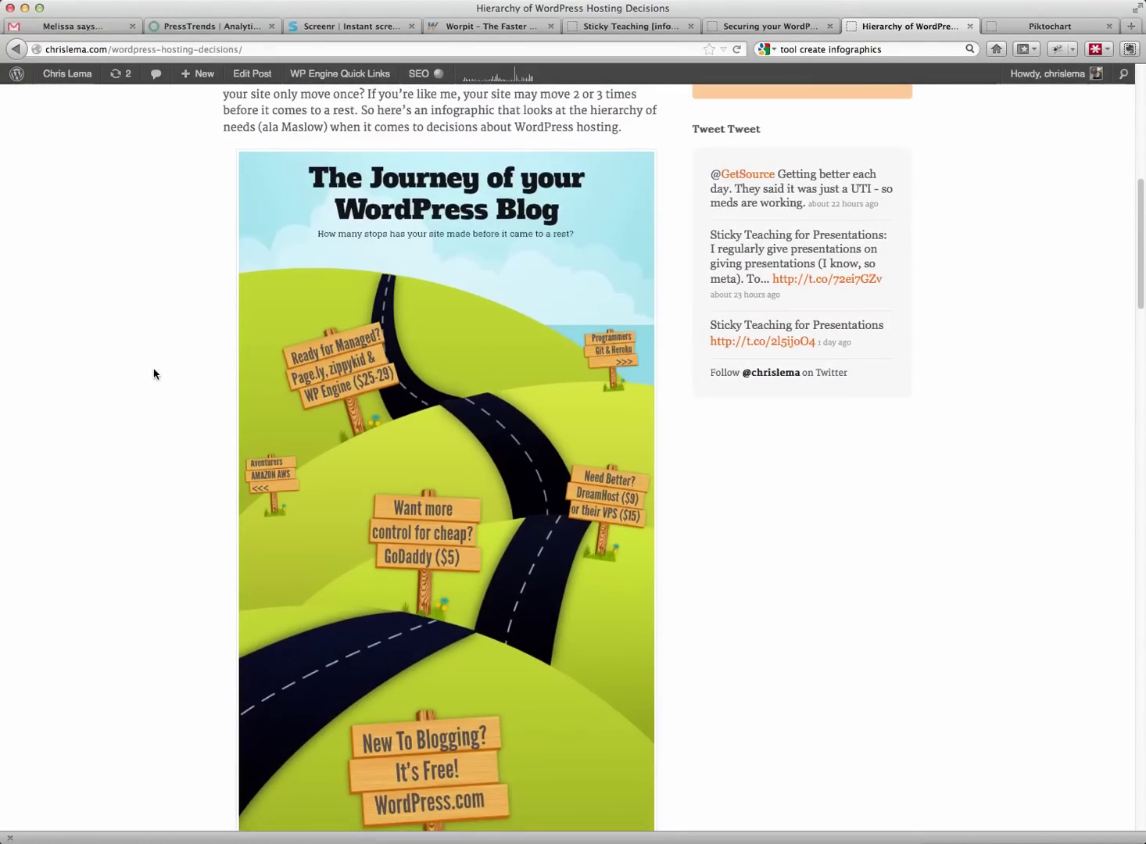
scroll(153, 373, "down", 2)
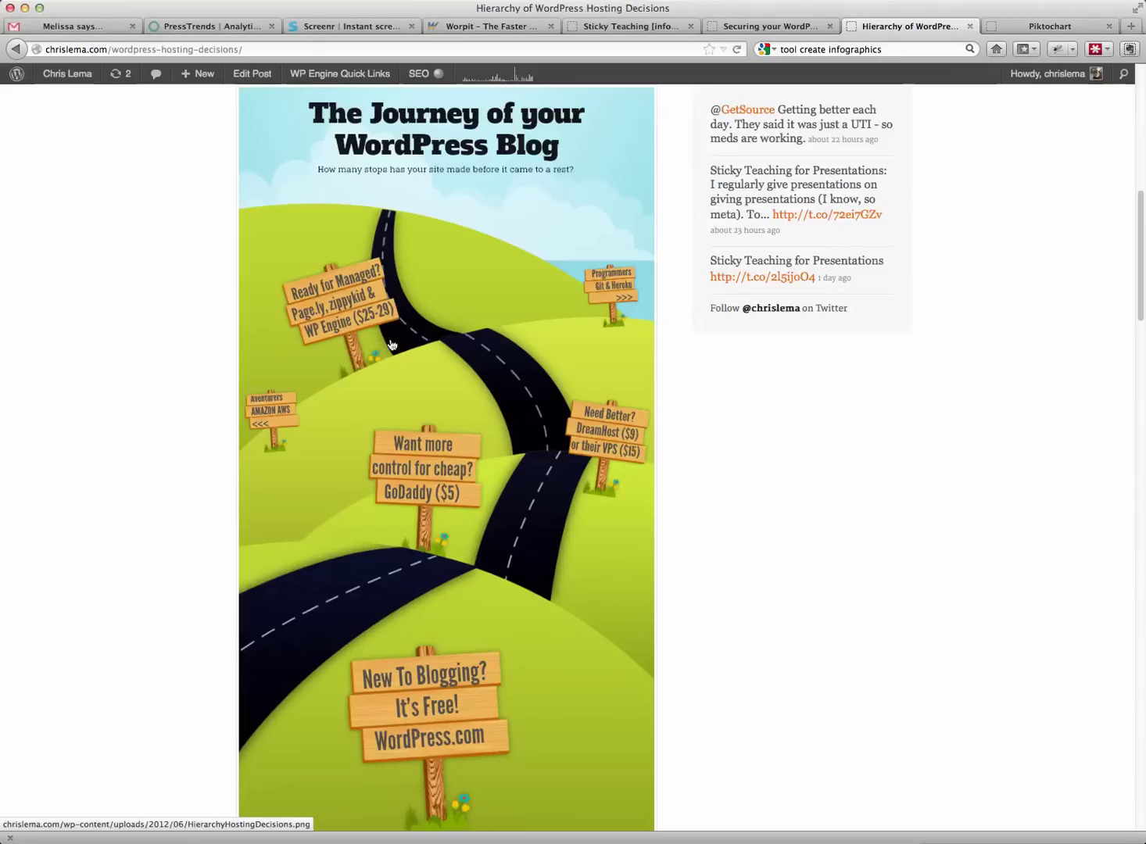
scroll(414, 397, "down", 10)
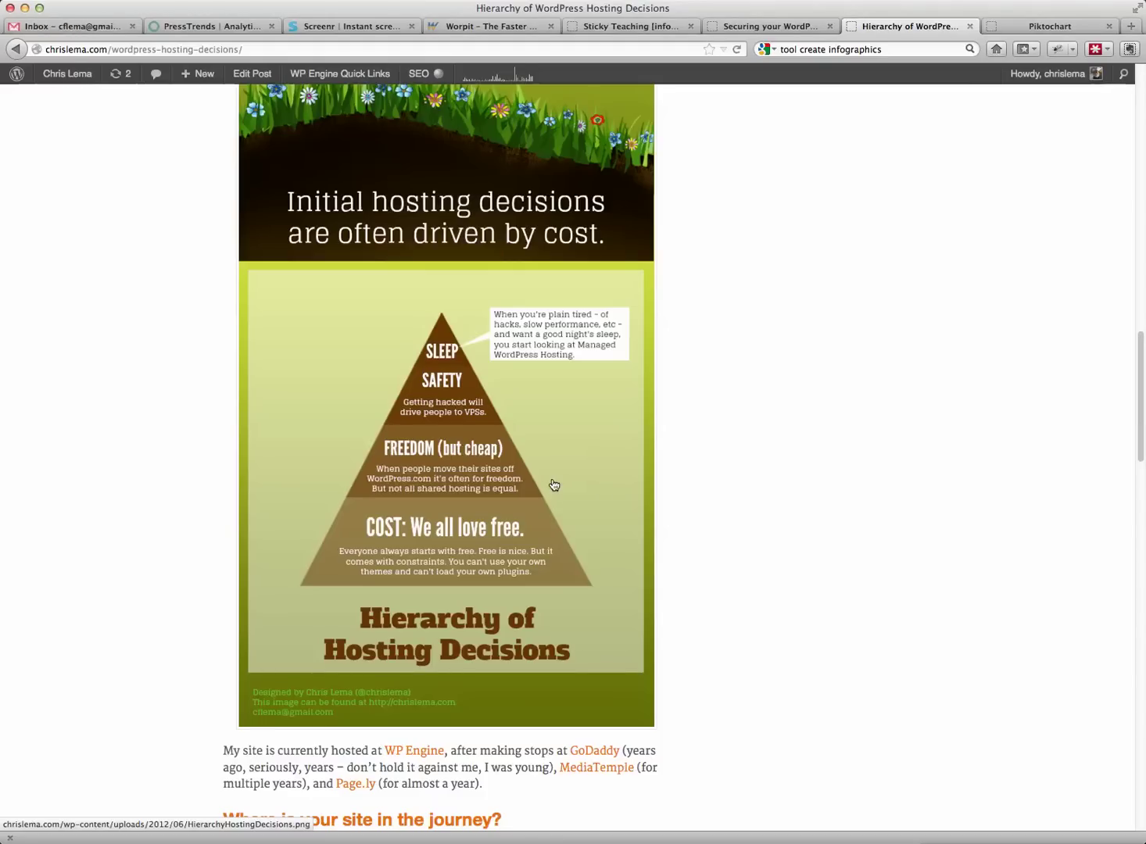
scroll(553, 485, "up", 4)
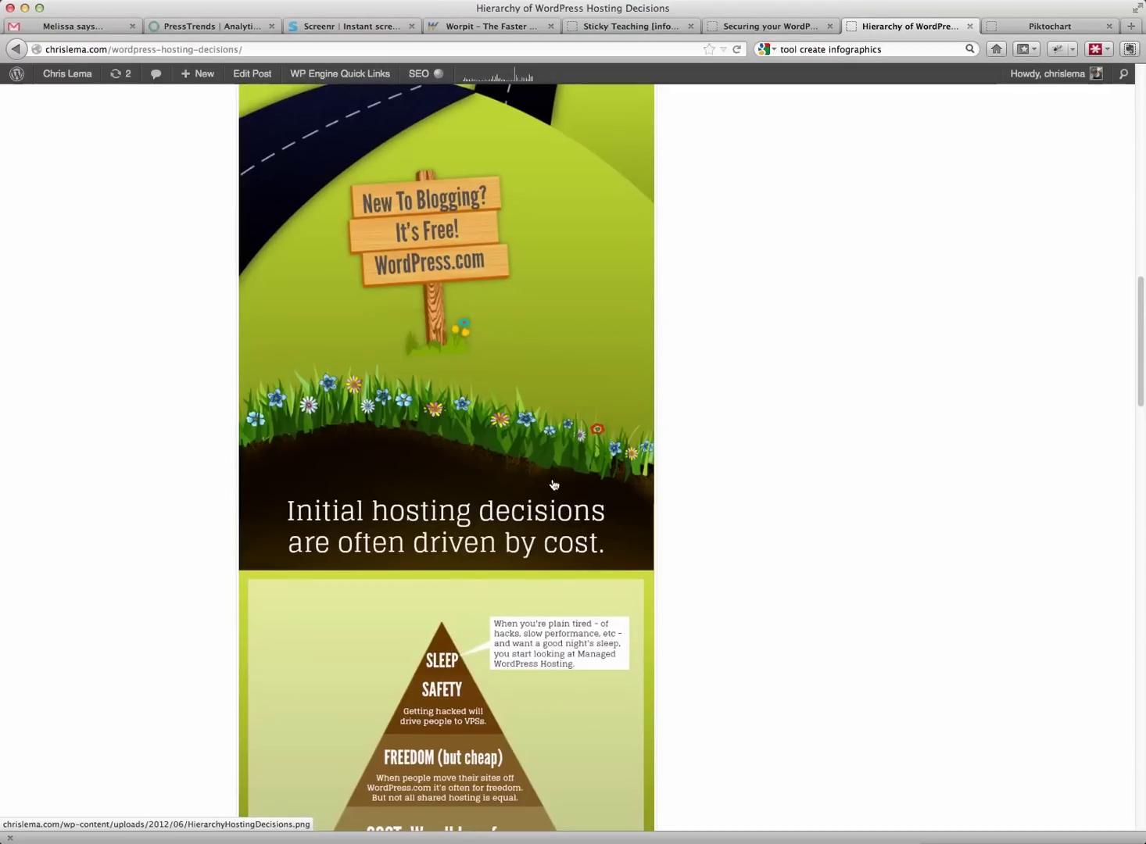
scroll(553, 485, "up", 6)
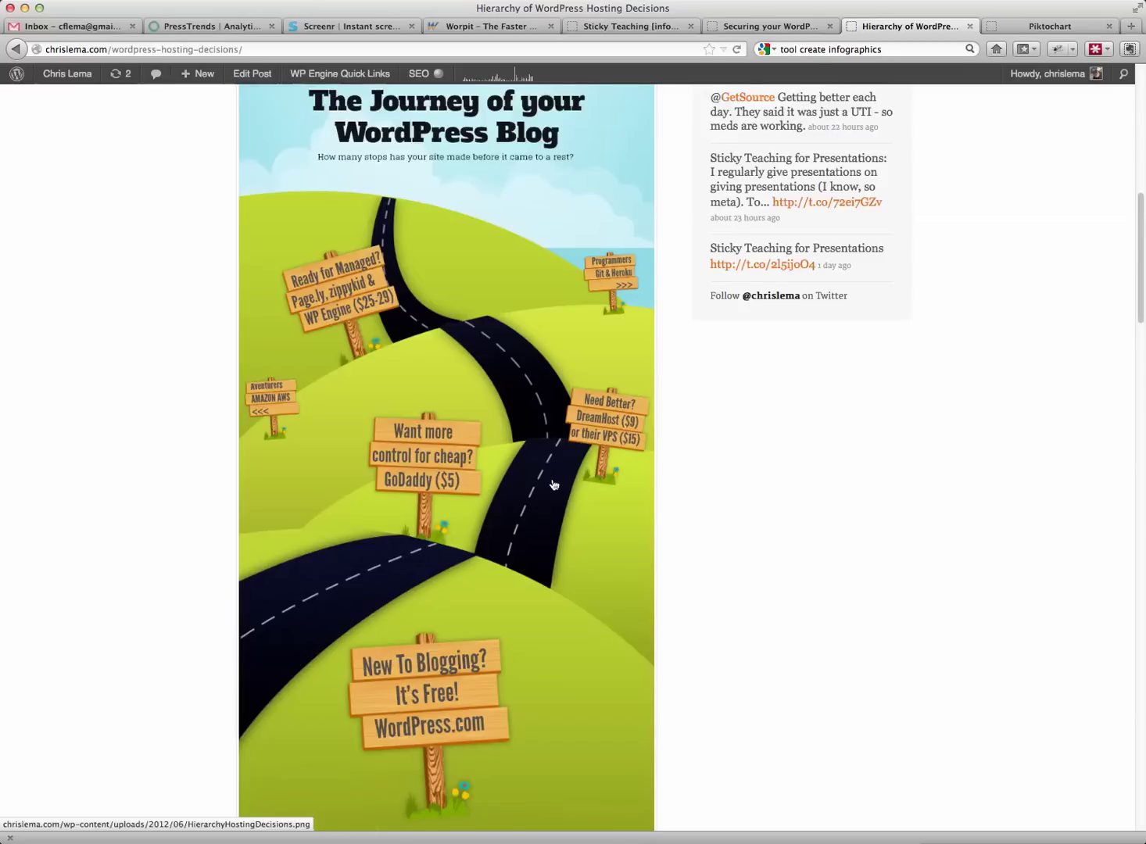
scroll(553, 485, "down", 4)
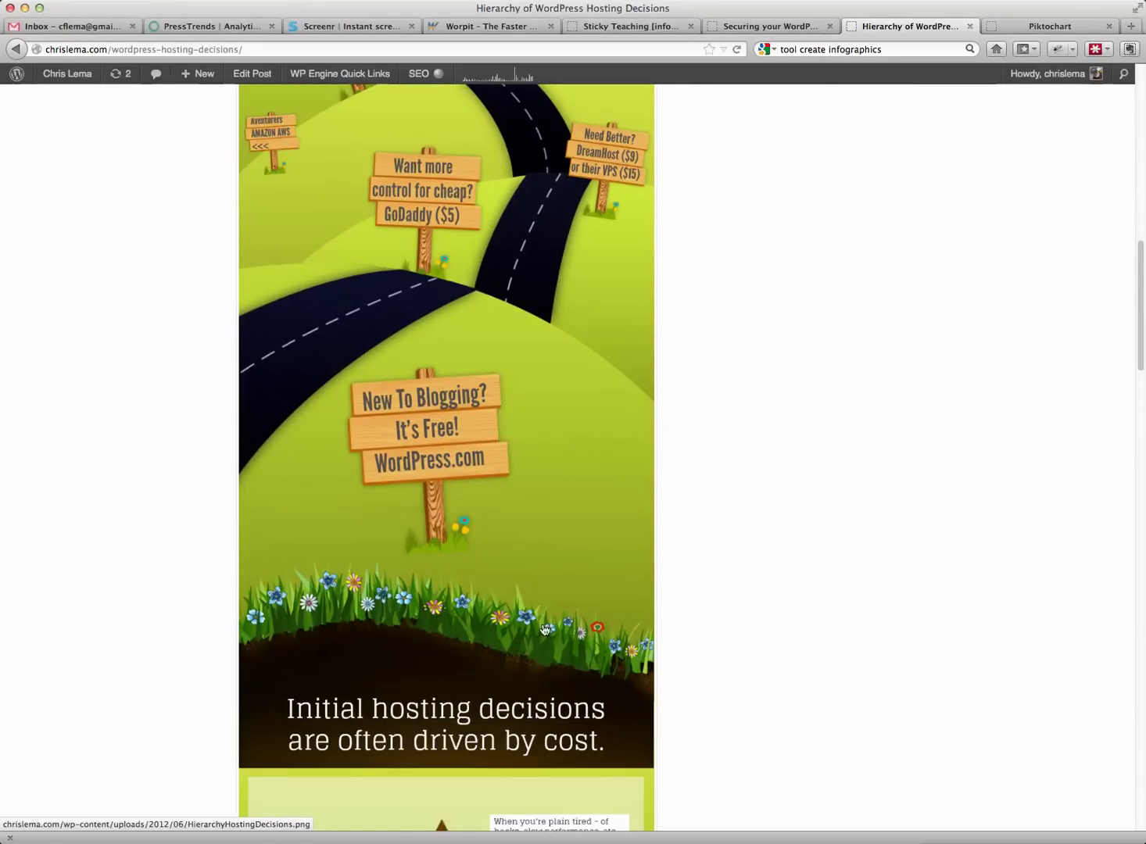
scroll(544, 436, "up", 6)
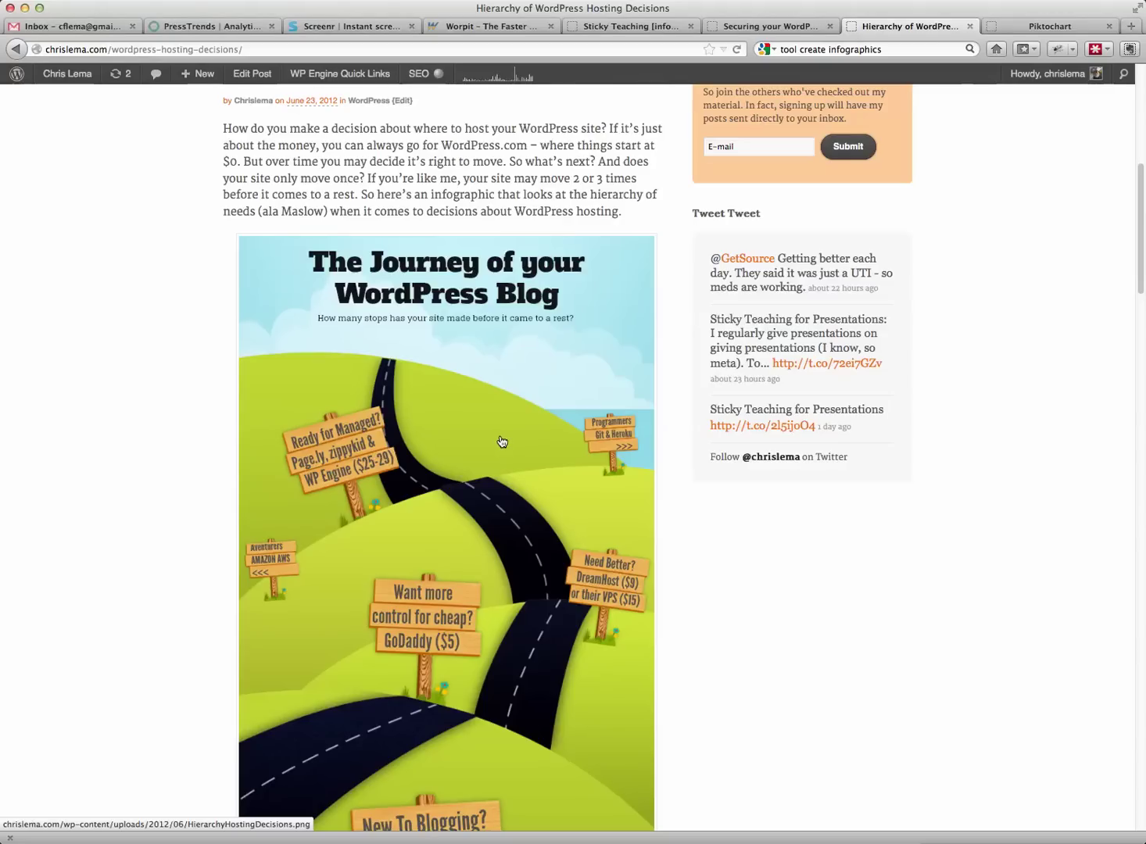
scroll(502, 443, "down", 4)
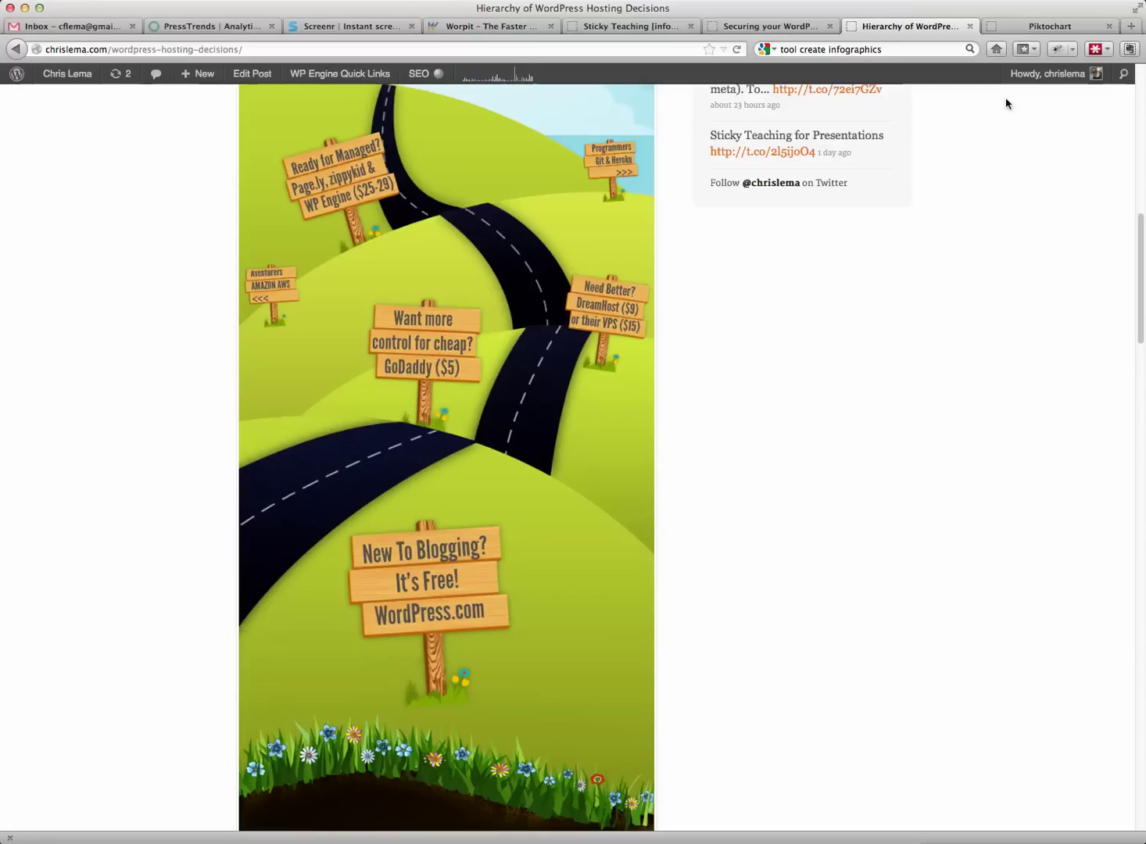
left_click(1038, 29)
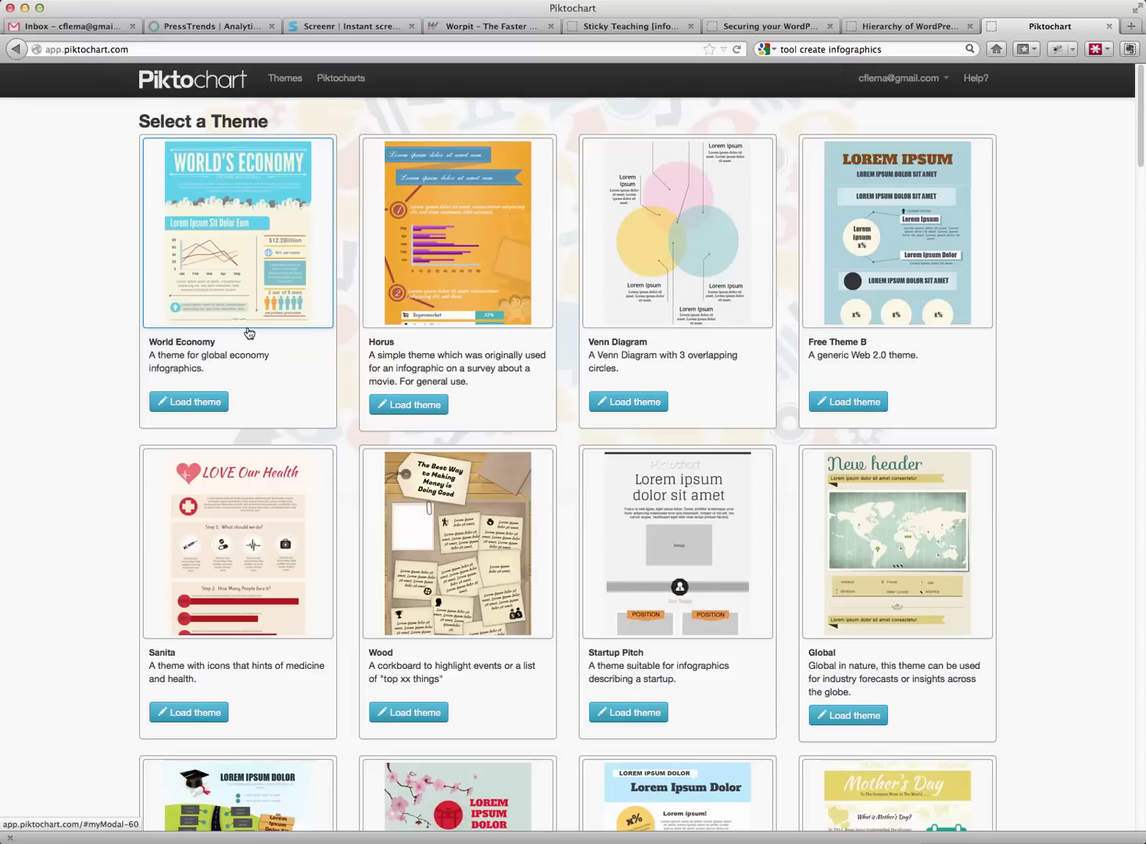
Browse the Select a Theme grid and load The Internet theme into the editor.
scroll(329, 355, "down", 3)
scroll(329, 355, "down", 1)
scroll(329, 355, "down", 3)
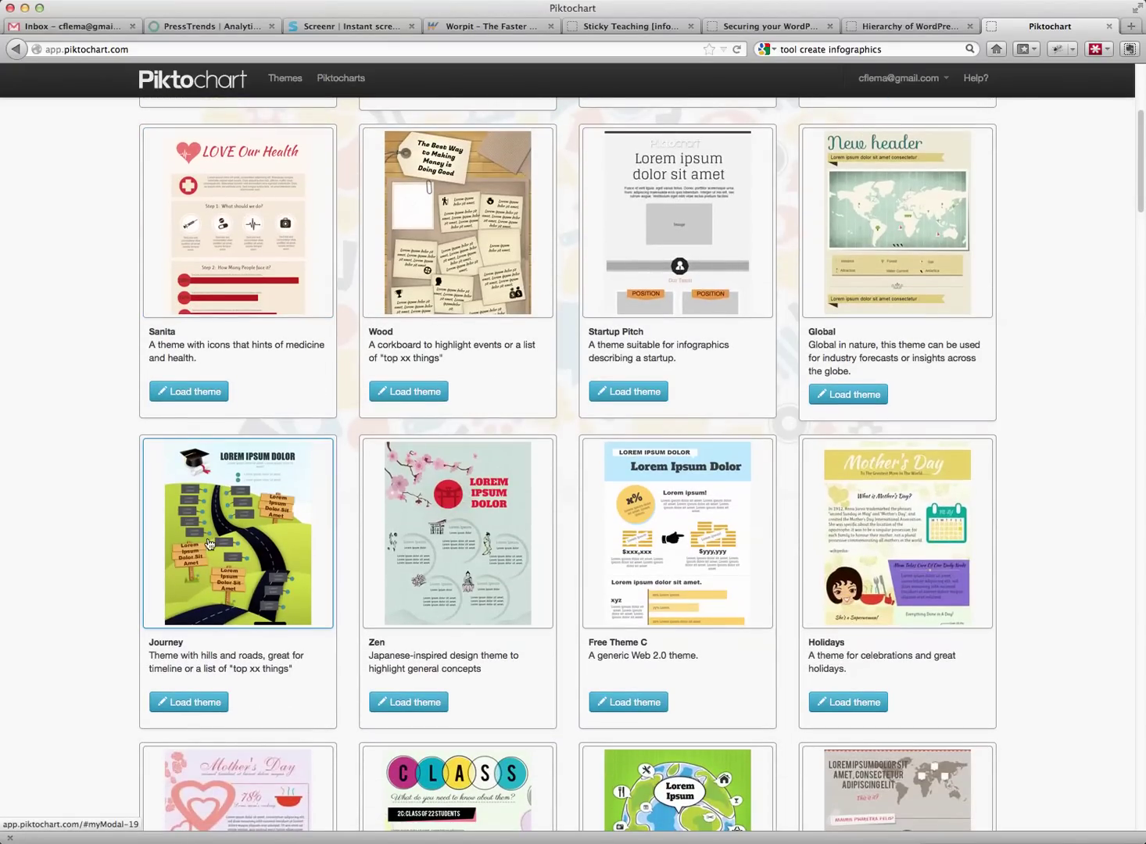
scroll(278, 545, "down", 15)
scroll(278, 545, "down", 10)
scroll(278, 547, "down", 5)
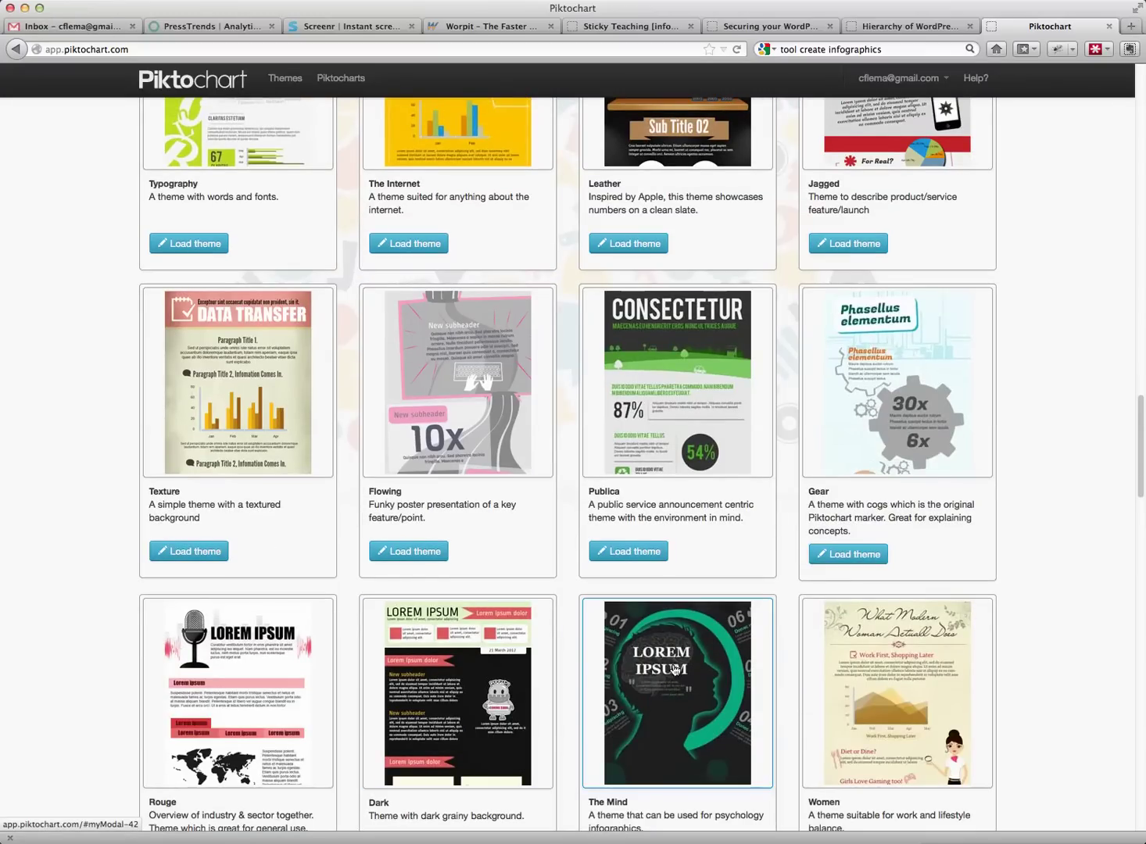
scroll(523, 481, "up", 3)
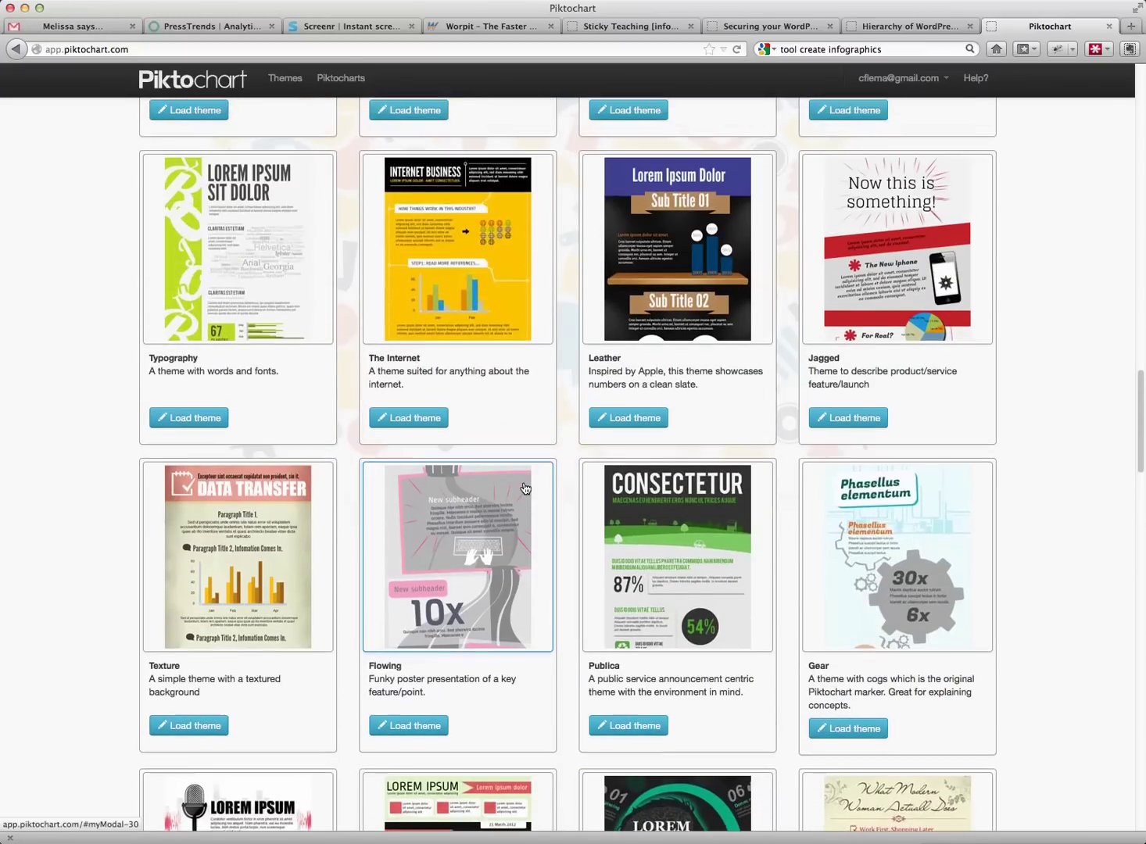
scroll(524, 488, "up", 3)
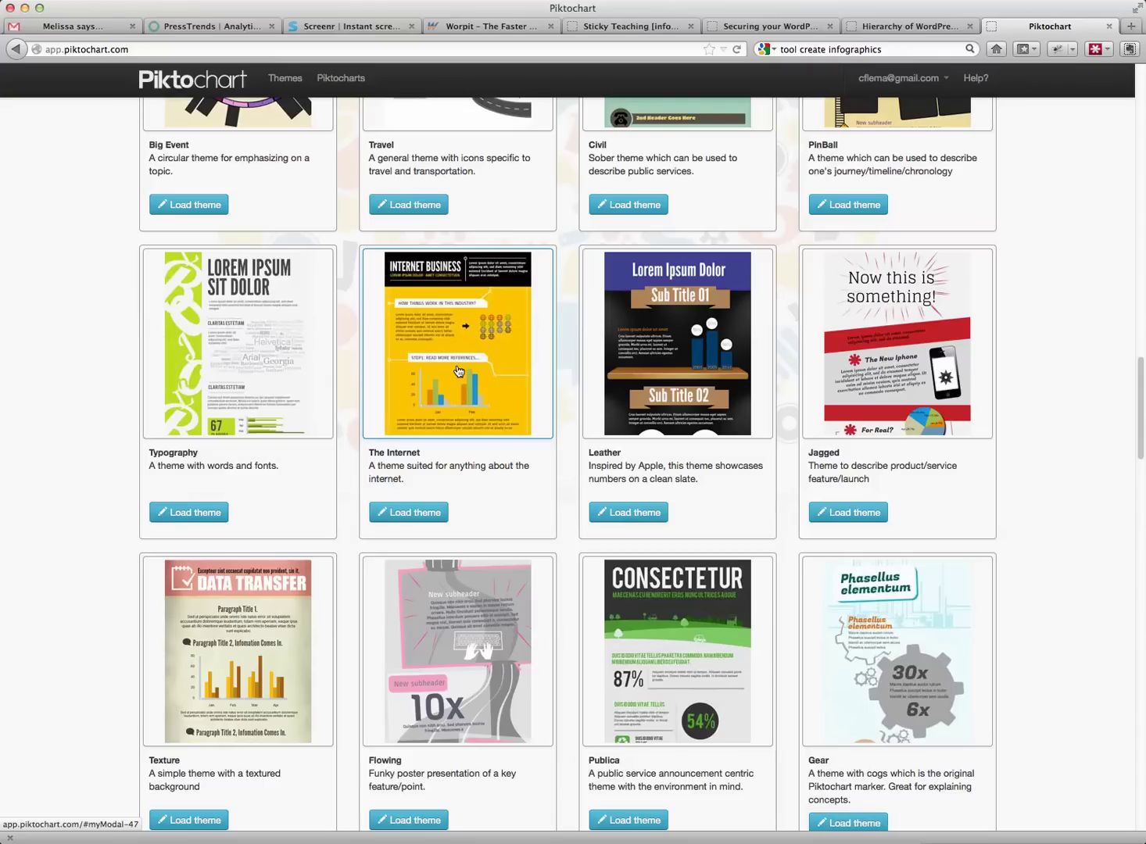
left_click(417, 514)
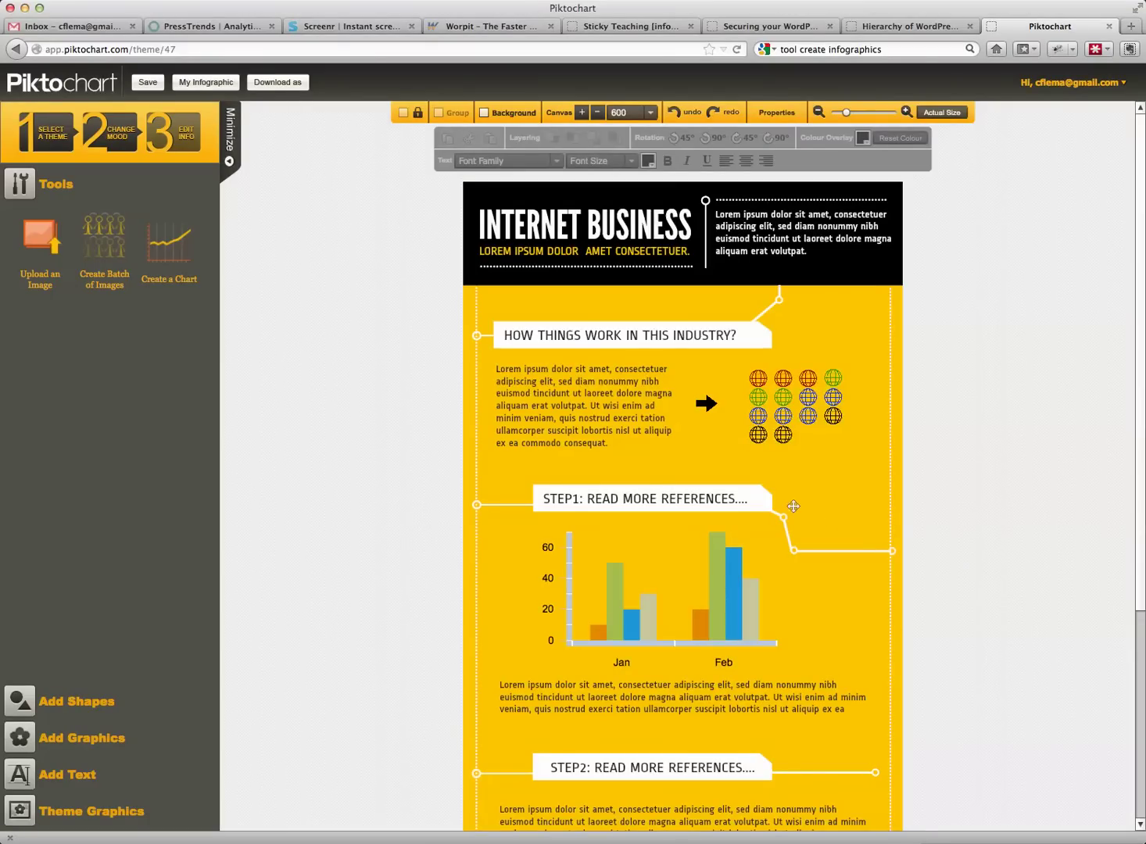
scroll(811, 665, "down", 2)
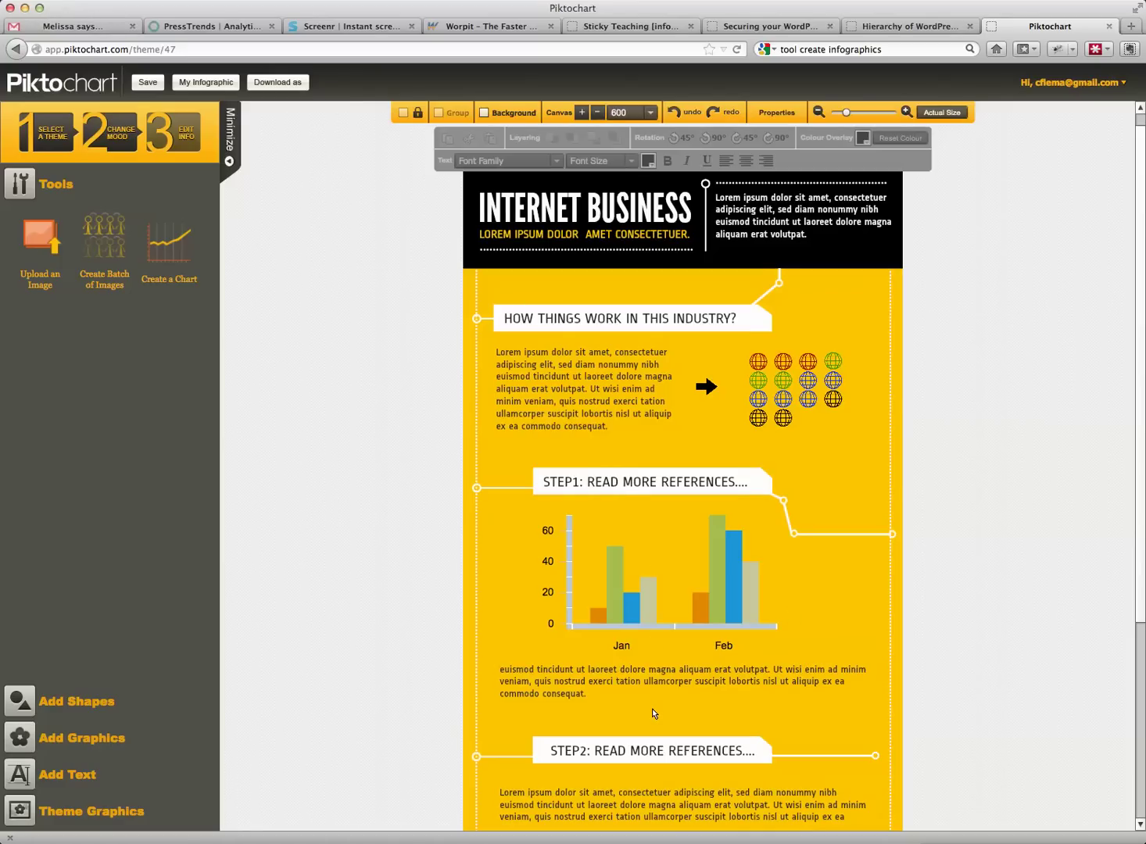
scroll(690, 727, "down", 1)
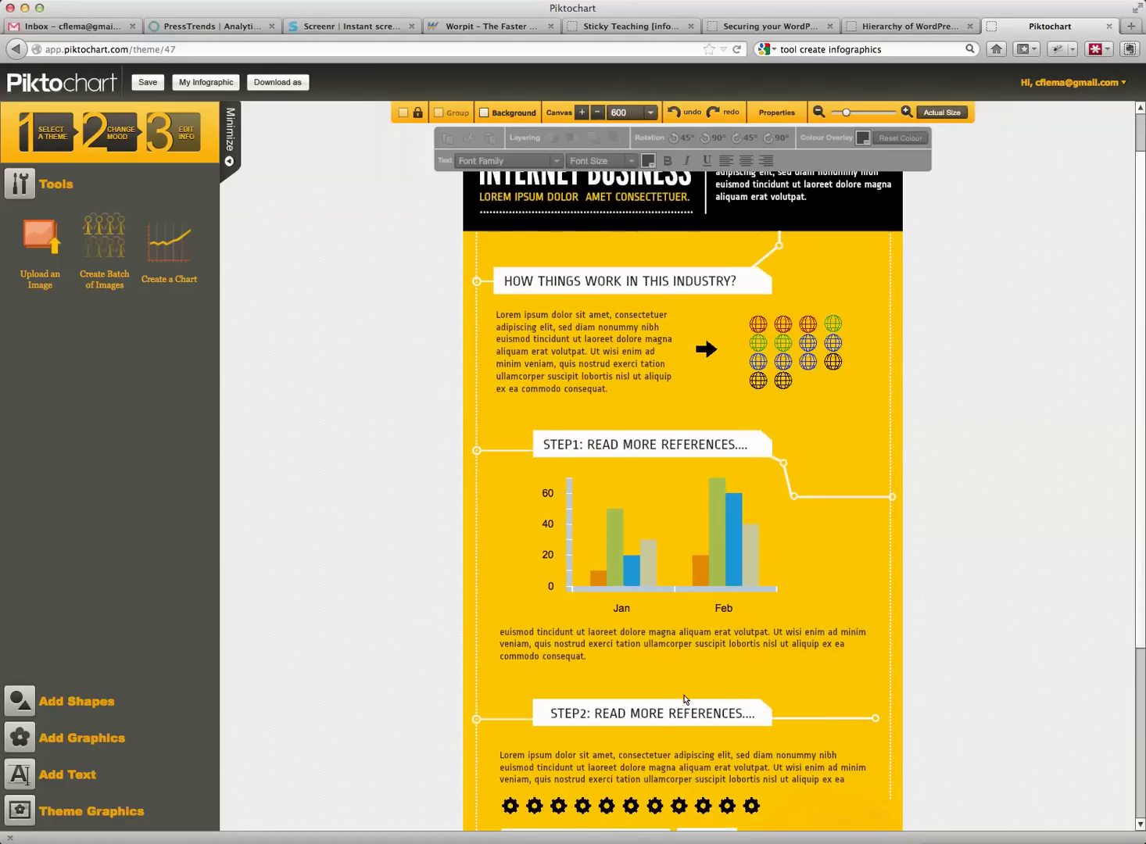
scroll(684, 698, "down", 2)
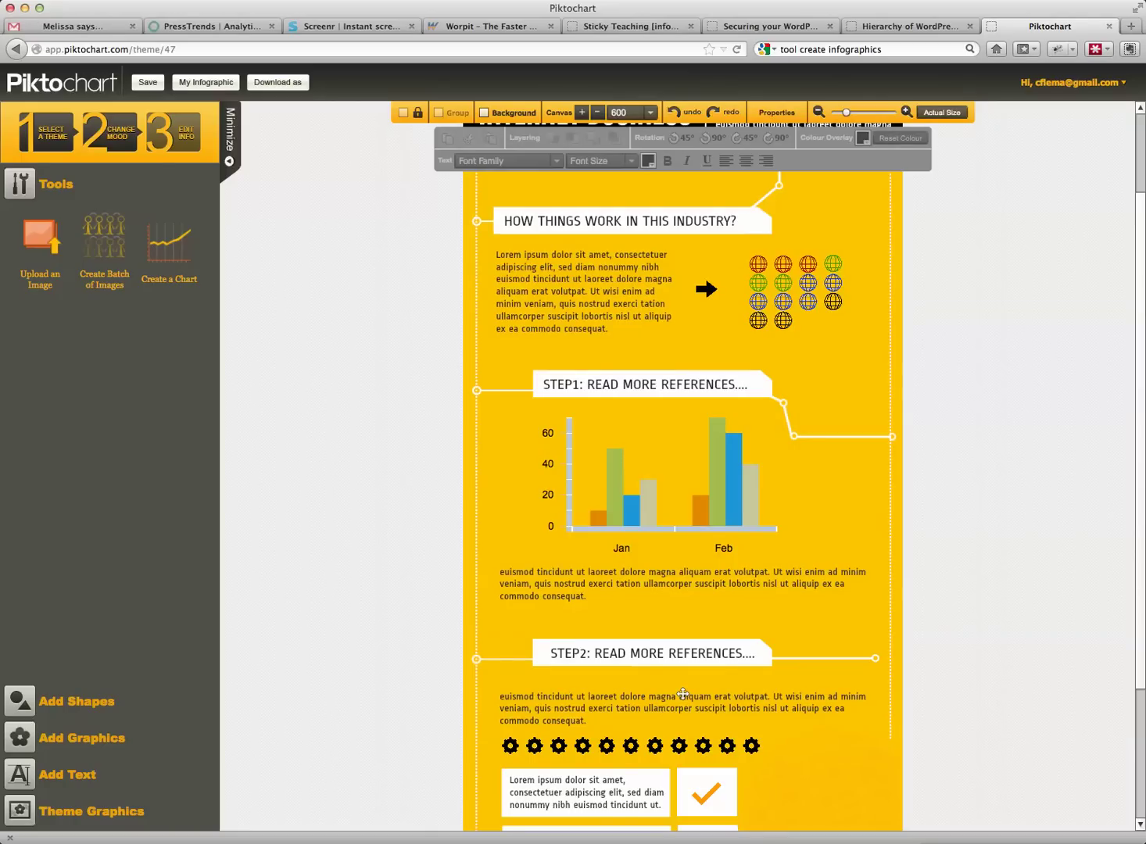
scroll(658, 303, "up", 3)
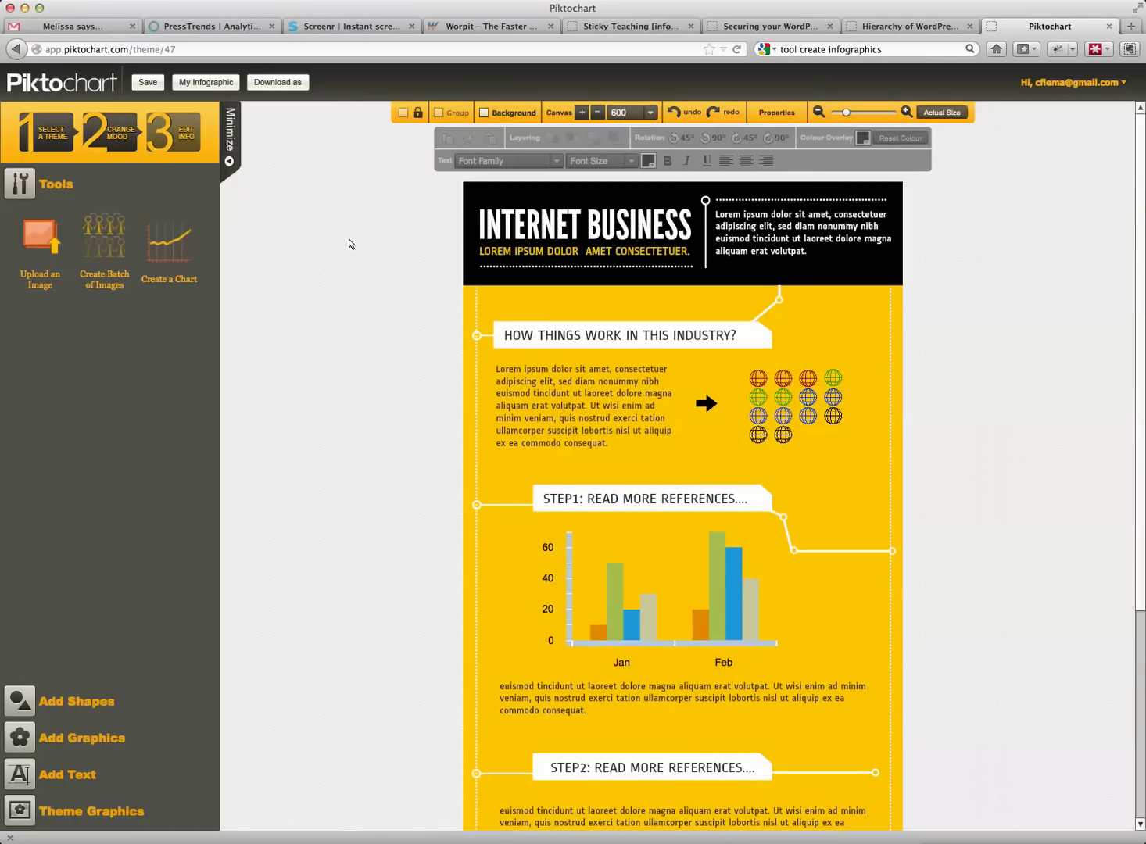
Preview the purple, pink, green and teal palettes, then apply the light-blue colour scheme.
left_click(117, 147)
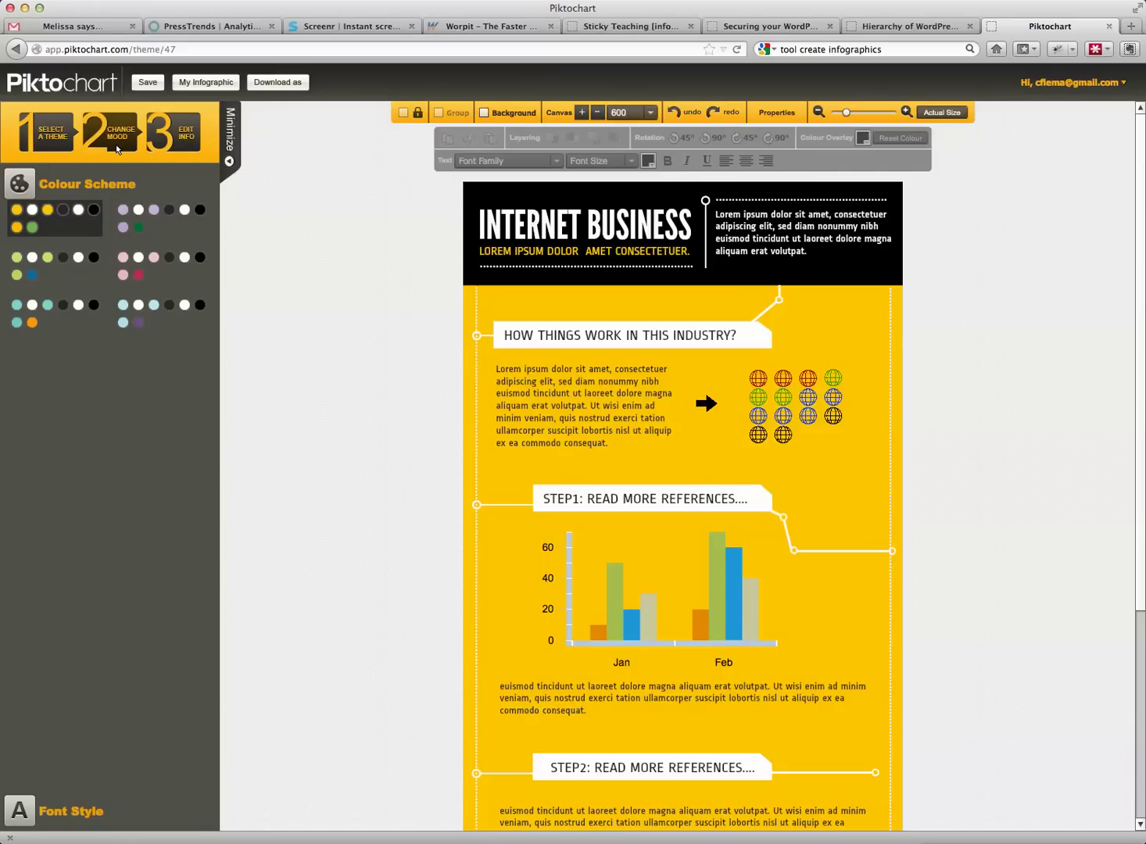
left_click(150, 221)
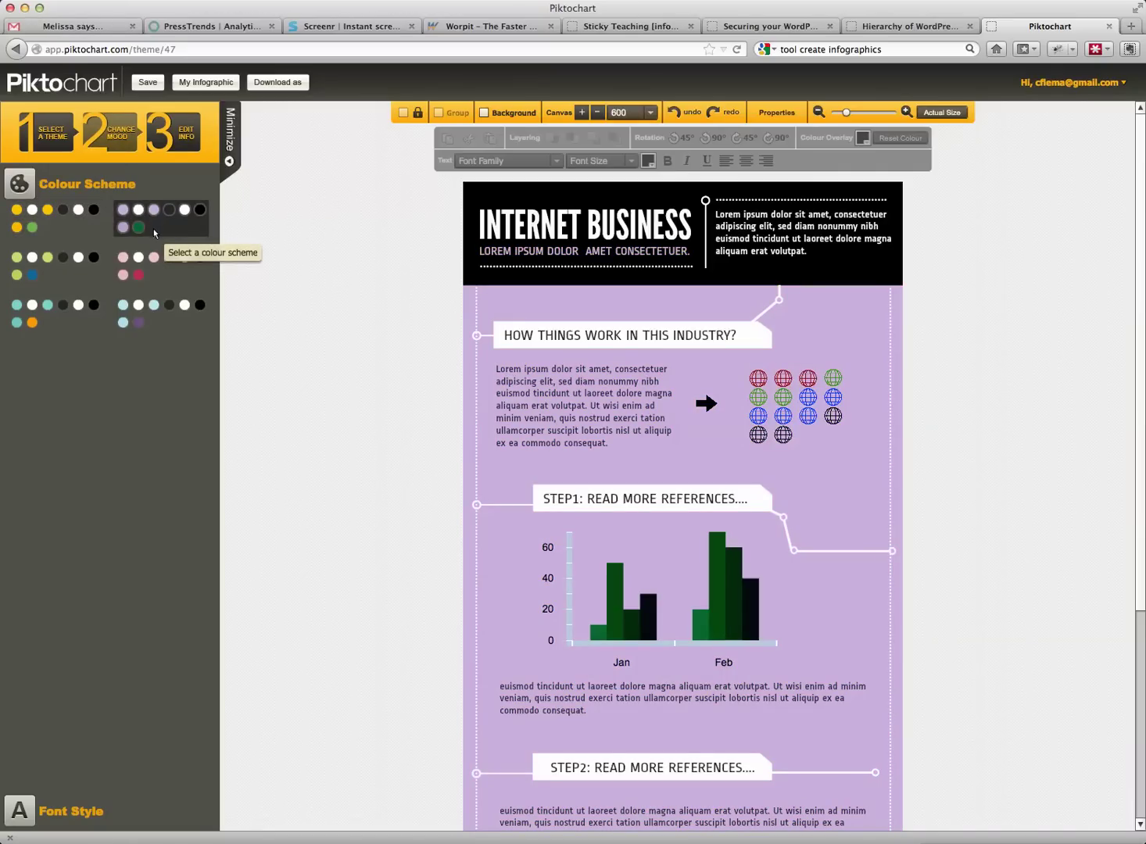
left_click(138, 274)
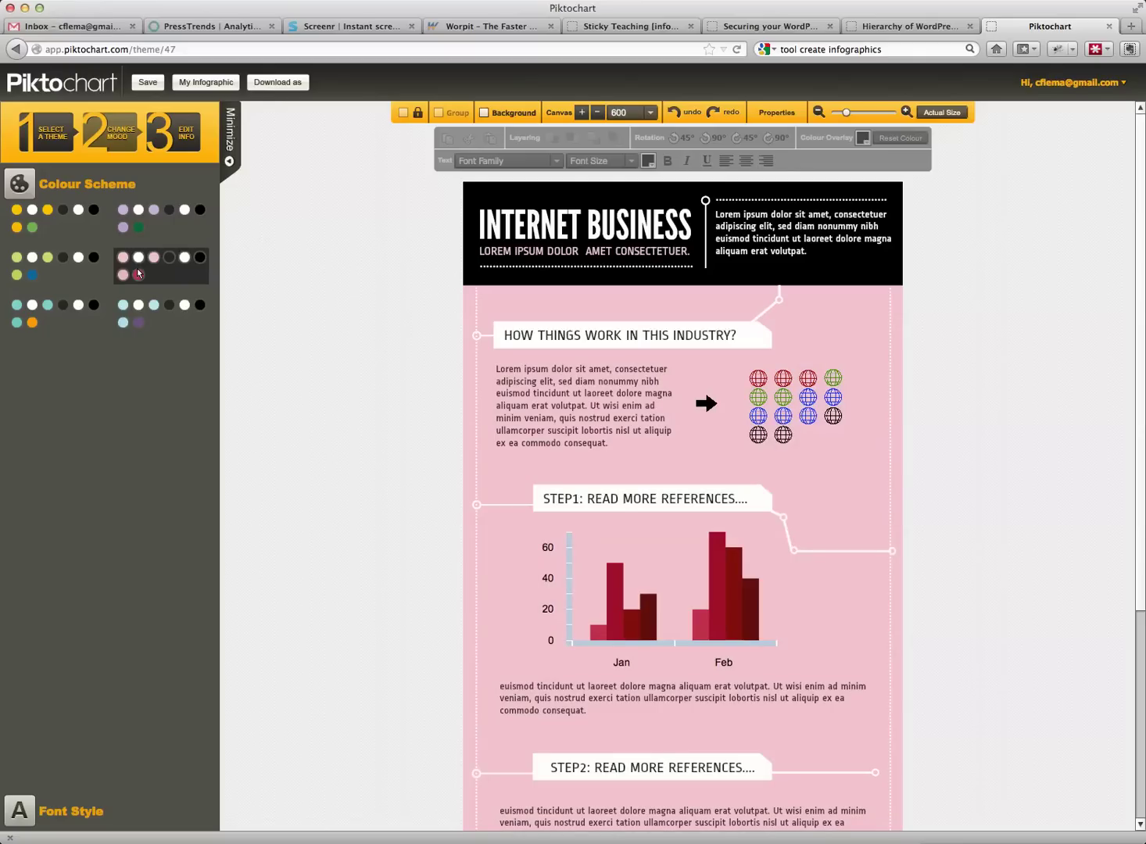
left_click(67, 265)
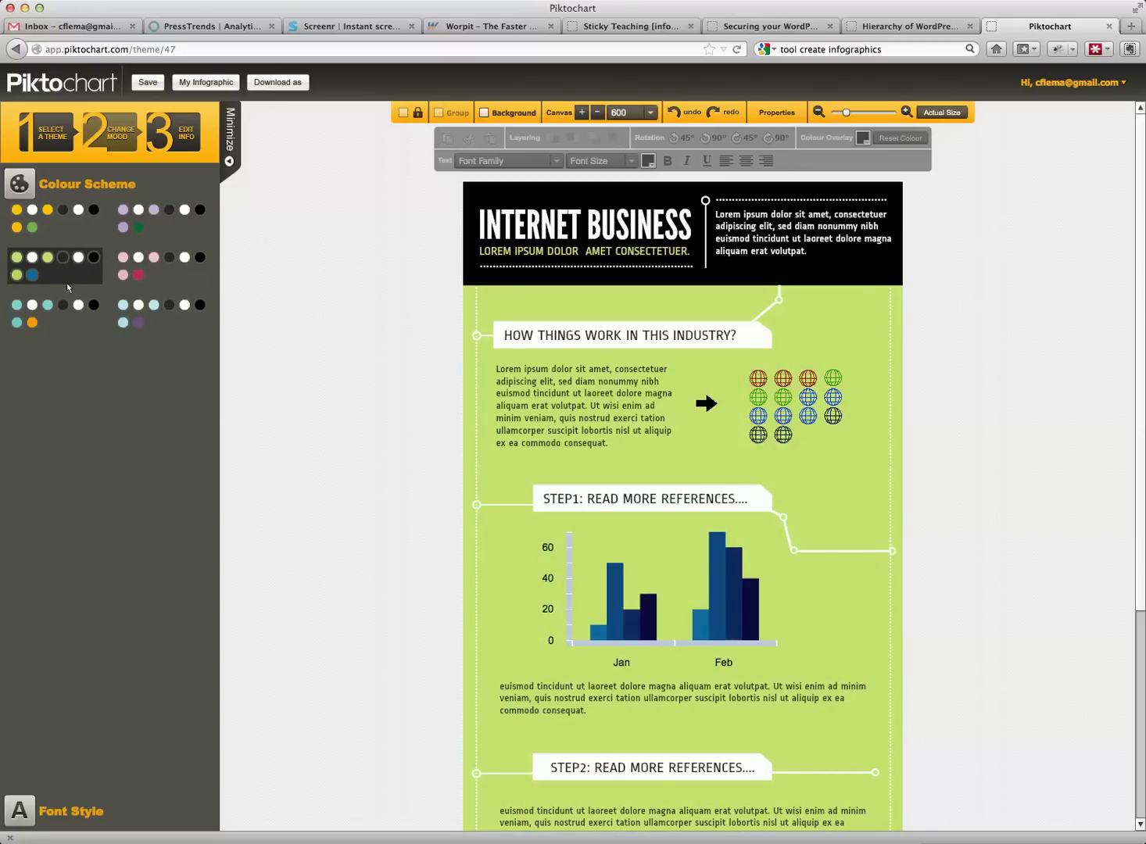
left_click(68, 306)
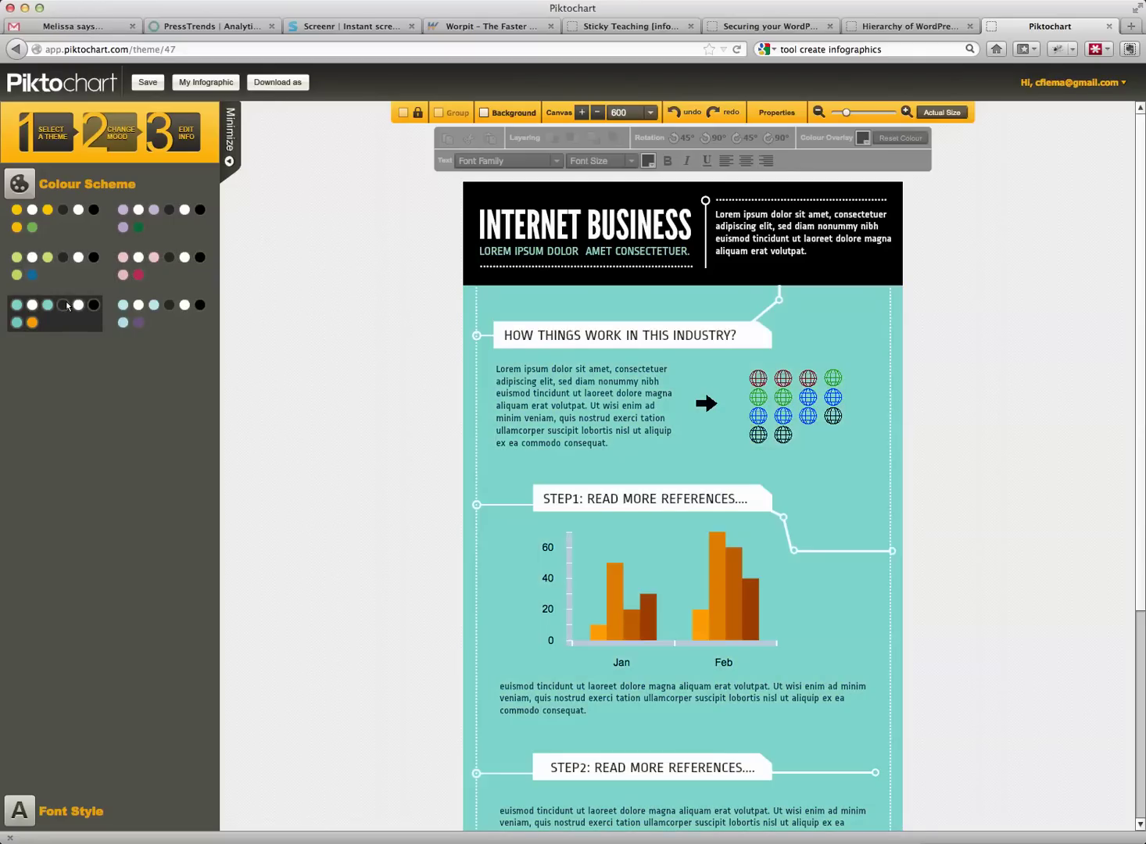
left_click(168, 317)
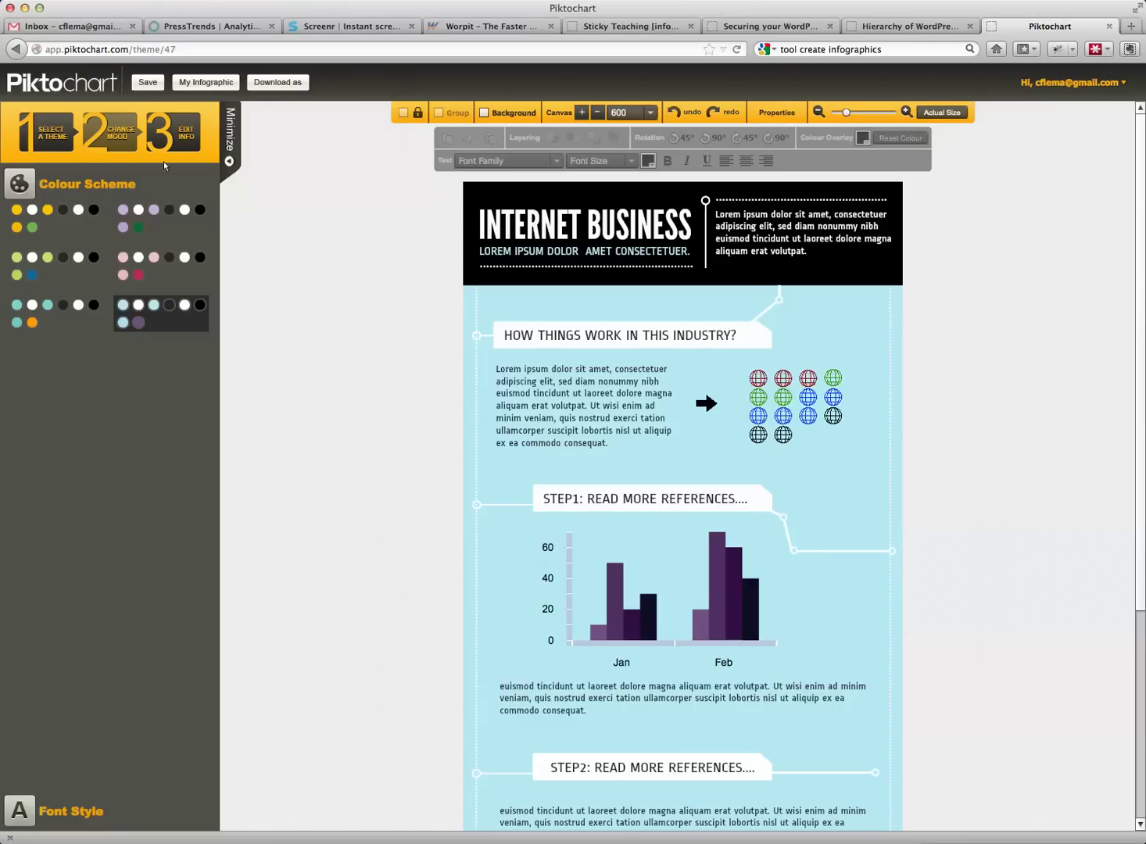
left_click(191, 139)
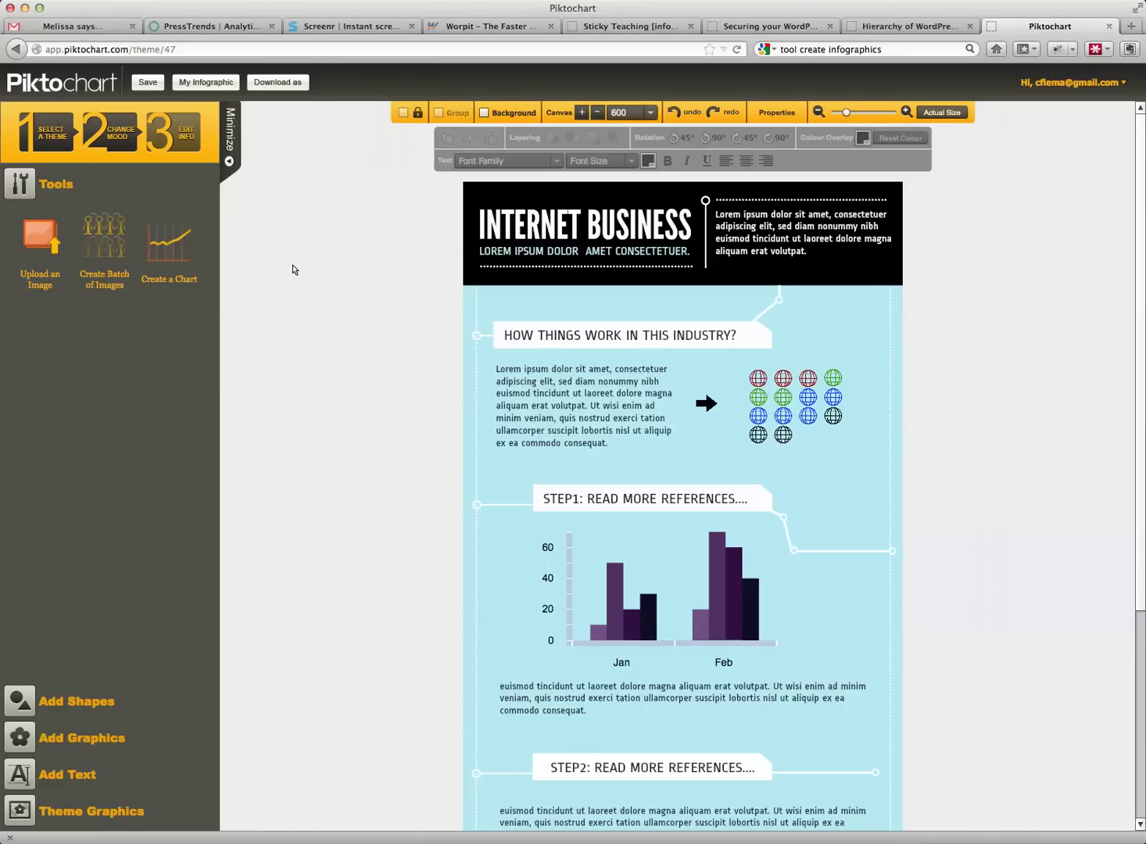
Try Lustria on the INTERNET BUSINESS title, then set its font to Museo.
left_click(498, 235)
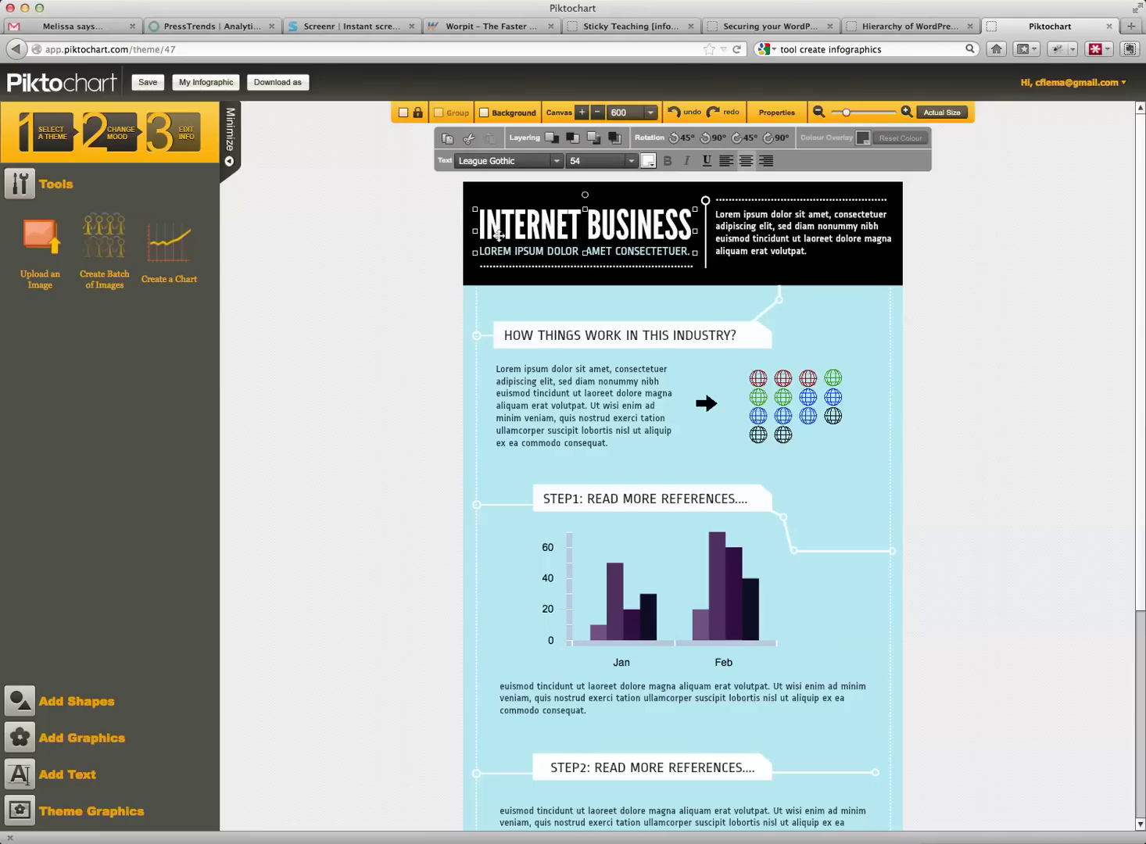
left_click(557, 162)
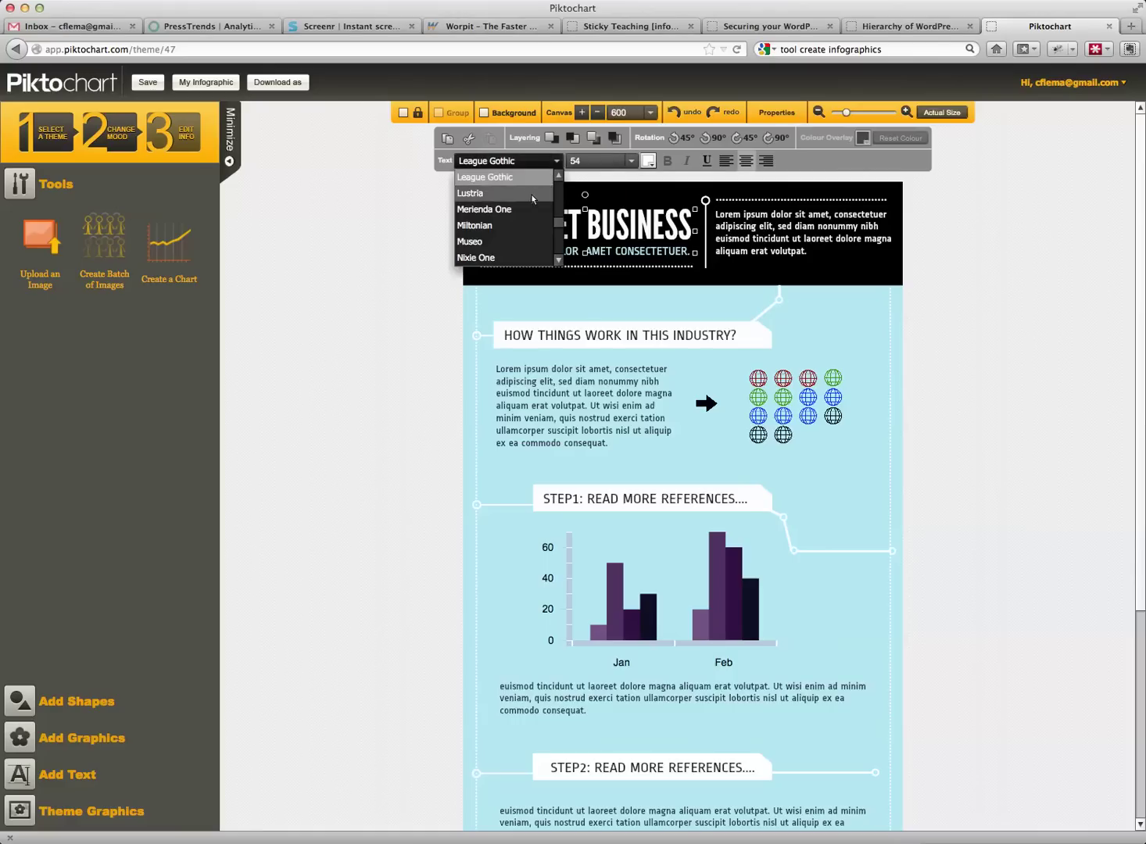
left_click(471, 193)
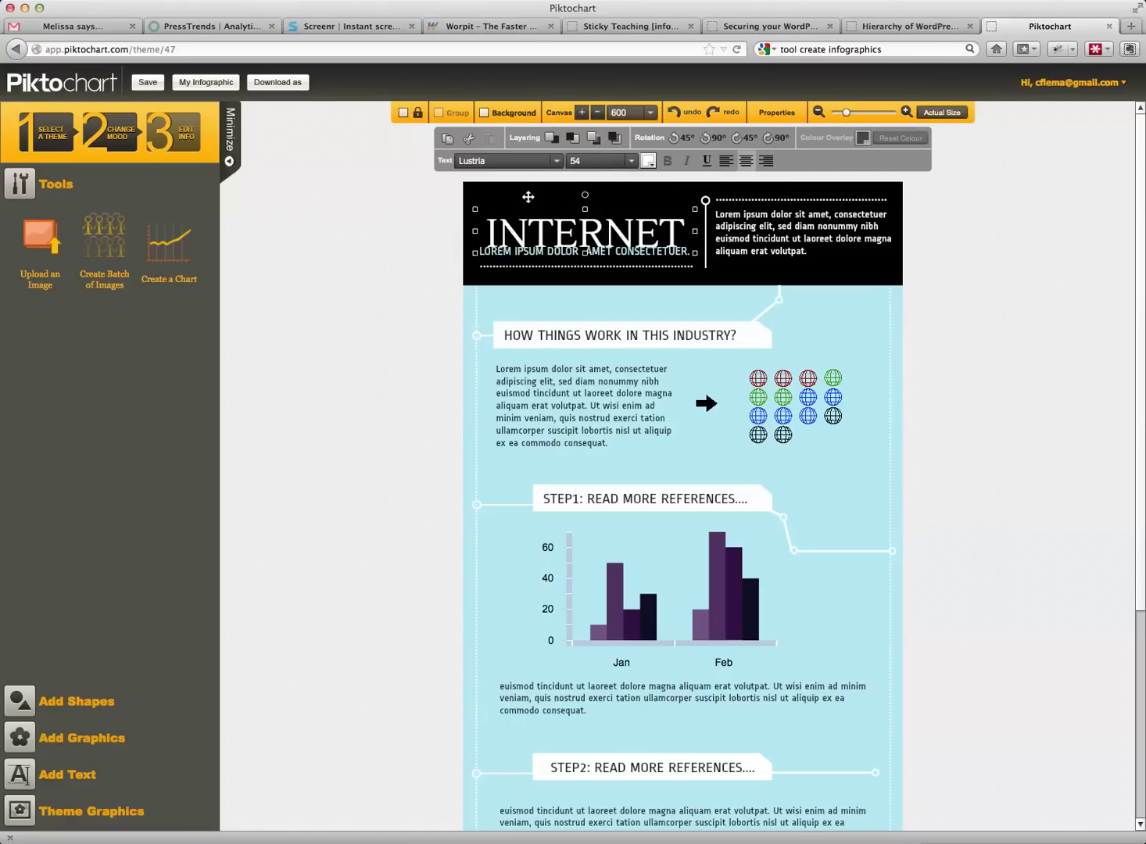
left_click(558, 163)
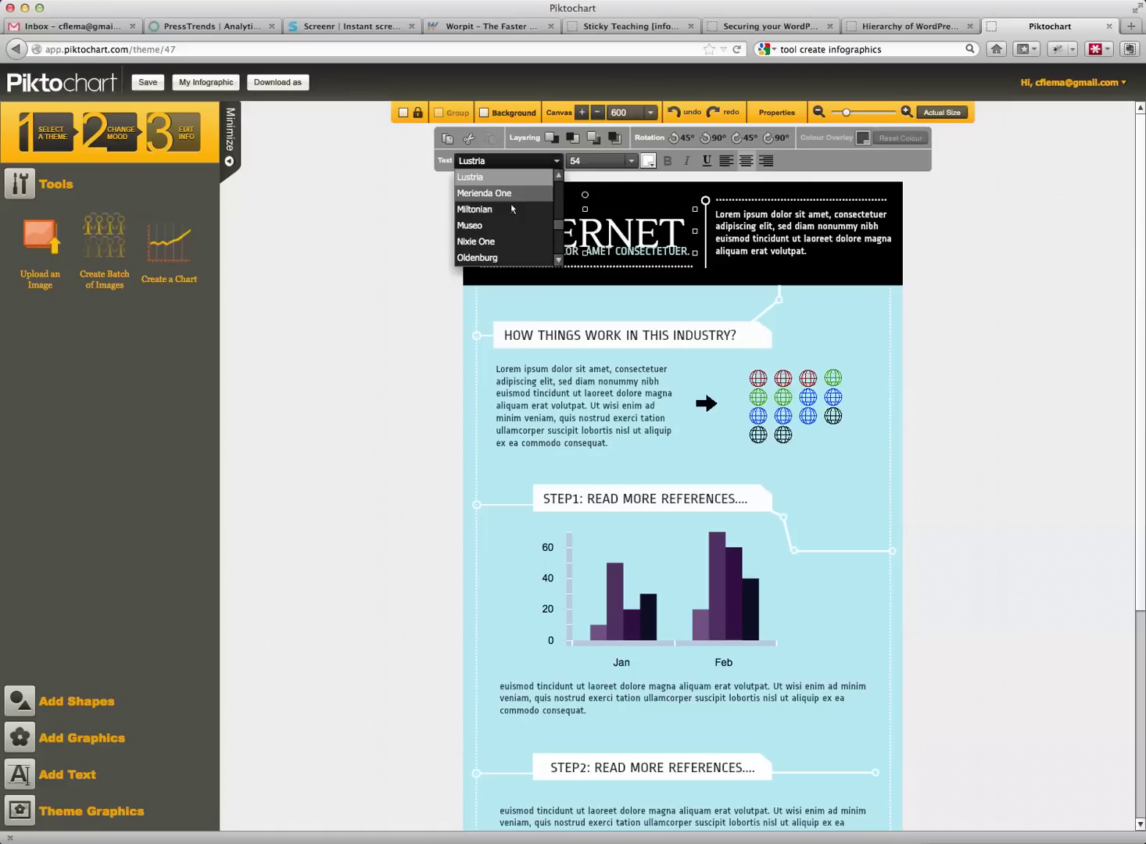
left_click(497, 224)
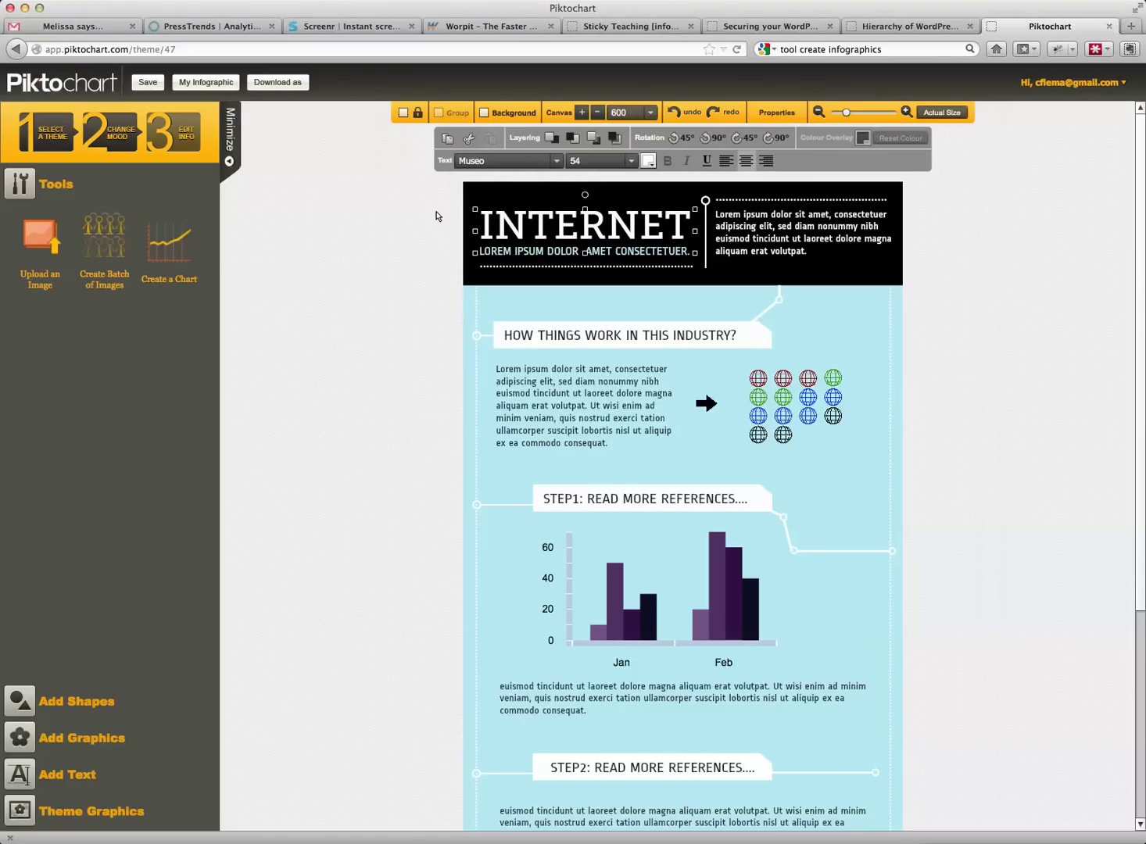
left_click(390, 211)
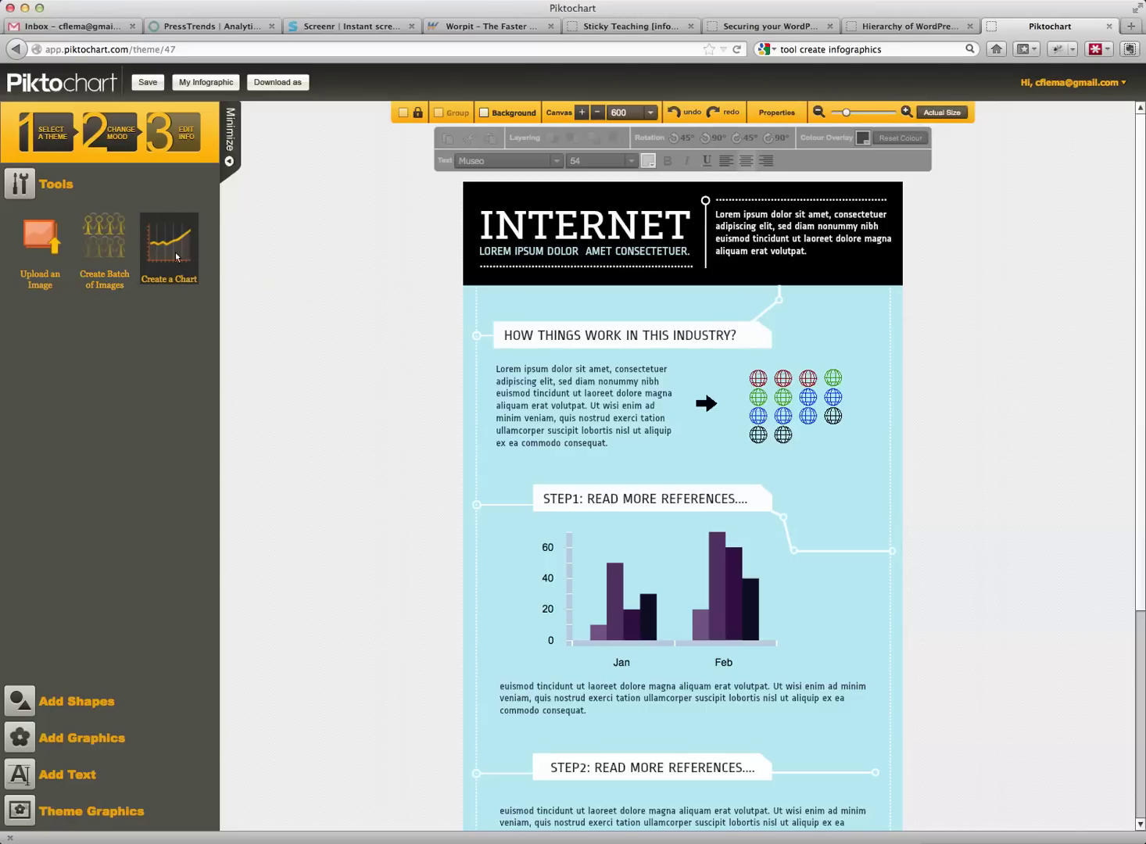
left_click_drag(175, 252, 533, 415)
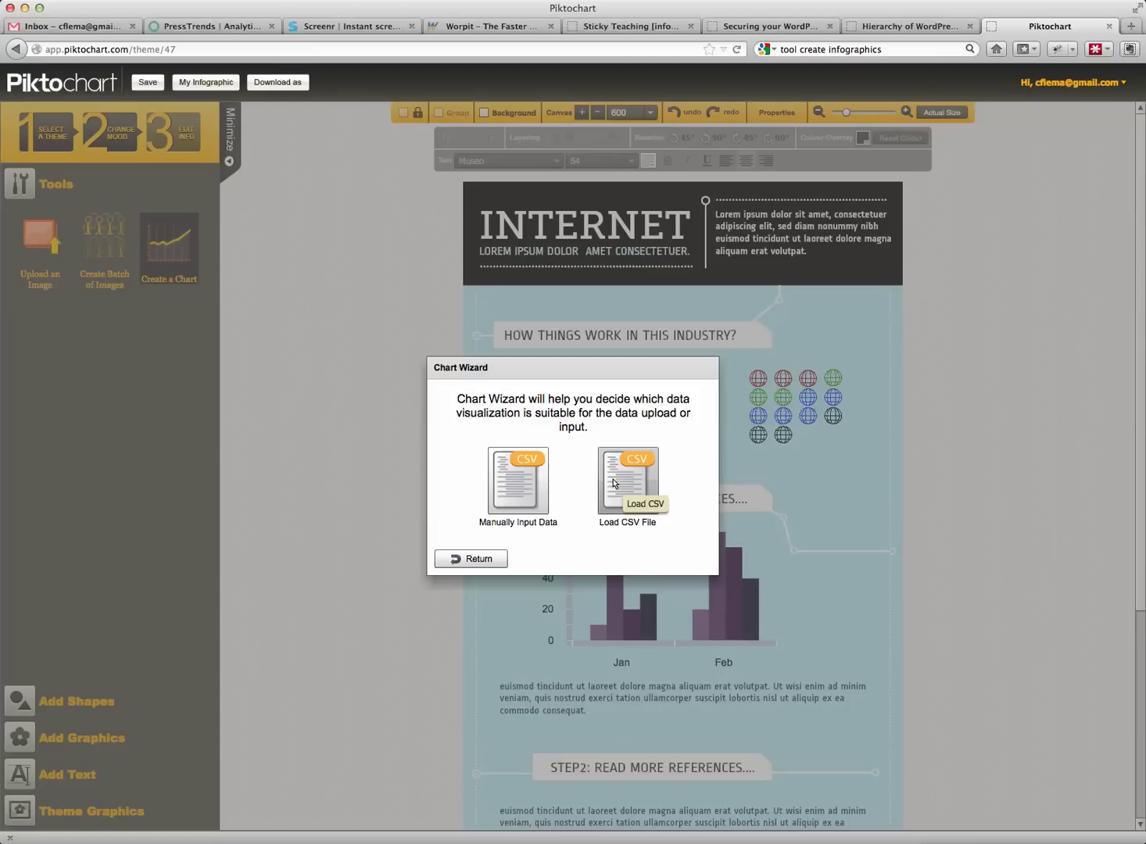
left_click(443, 558)
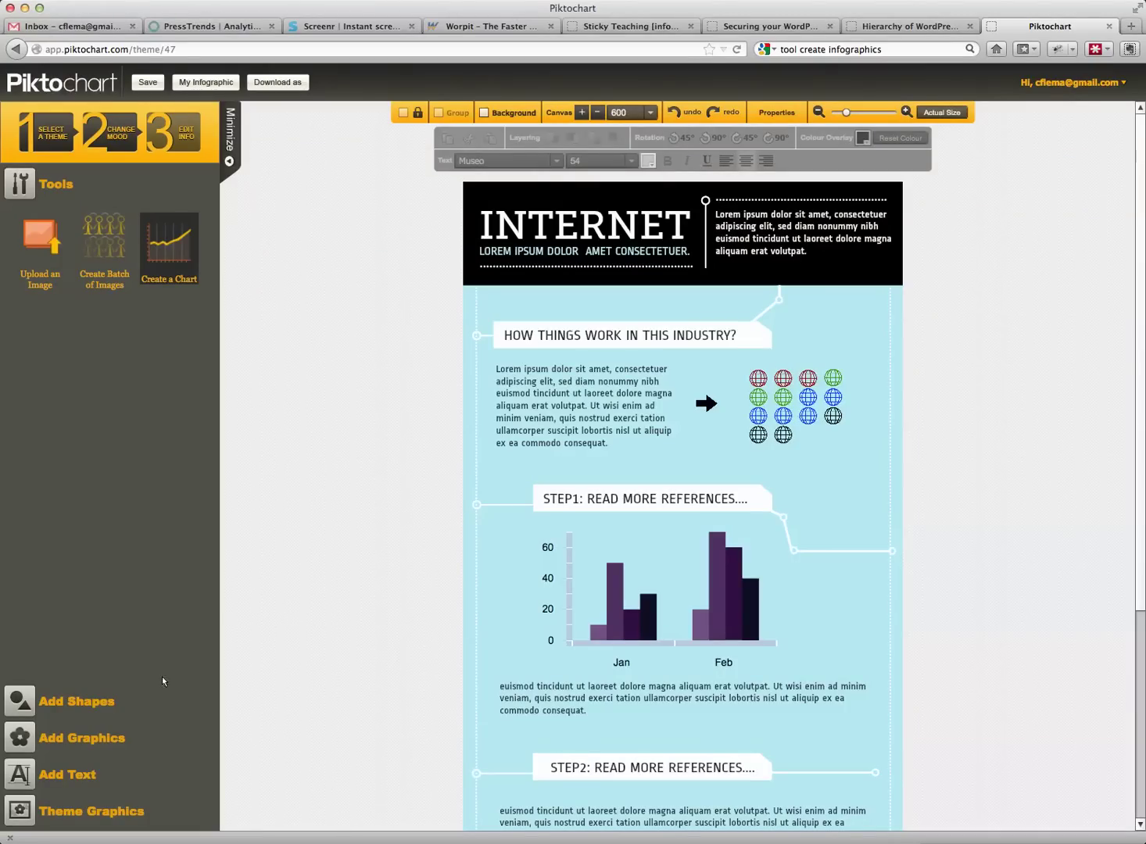
Open the Add Shapes library and scroll down through the available shapes.
left_click(84, 701)
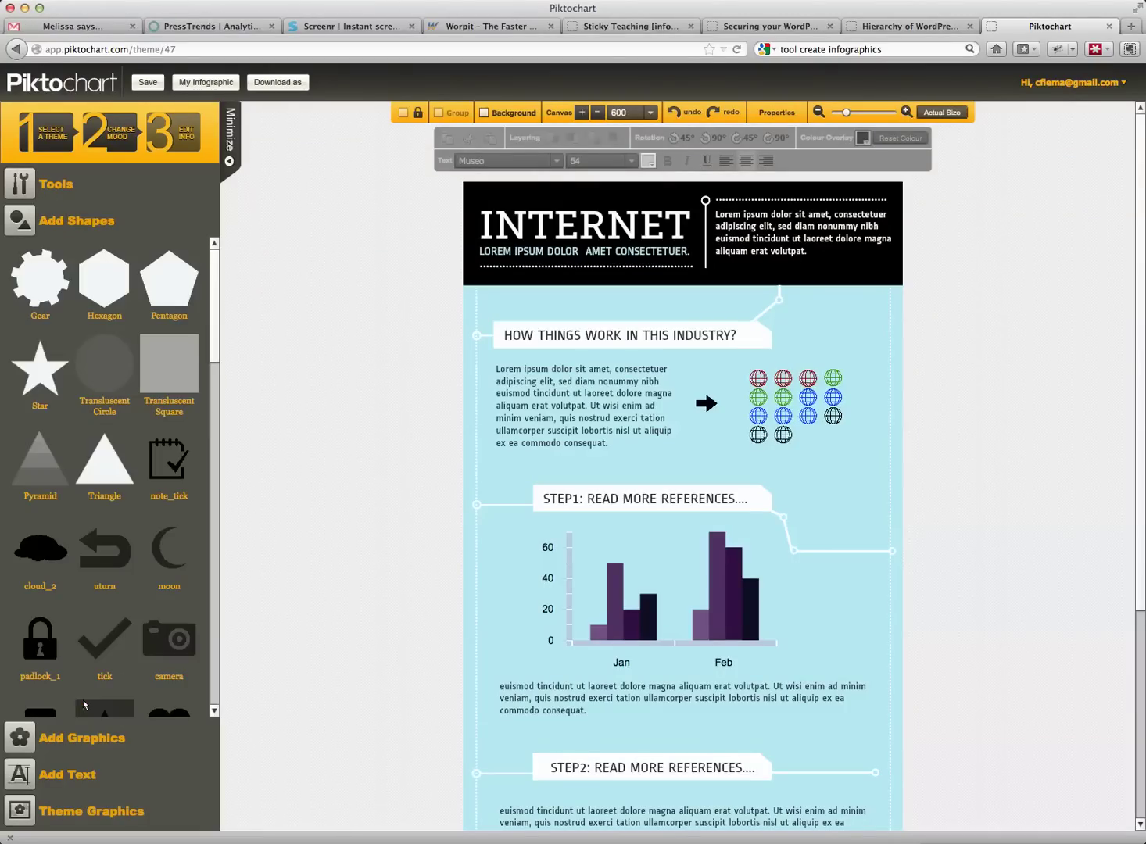
scroll(393, 510, "down", 2)
scroll(393, 511, "down", 5)
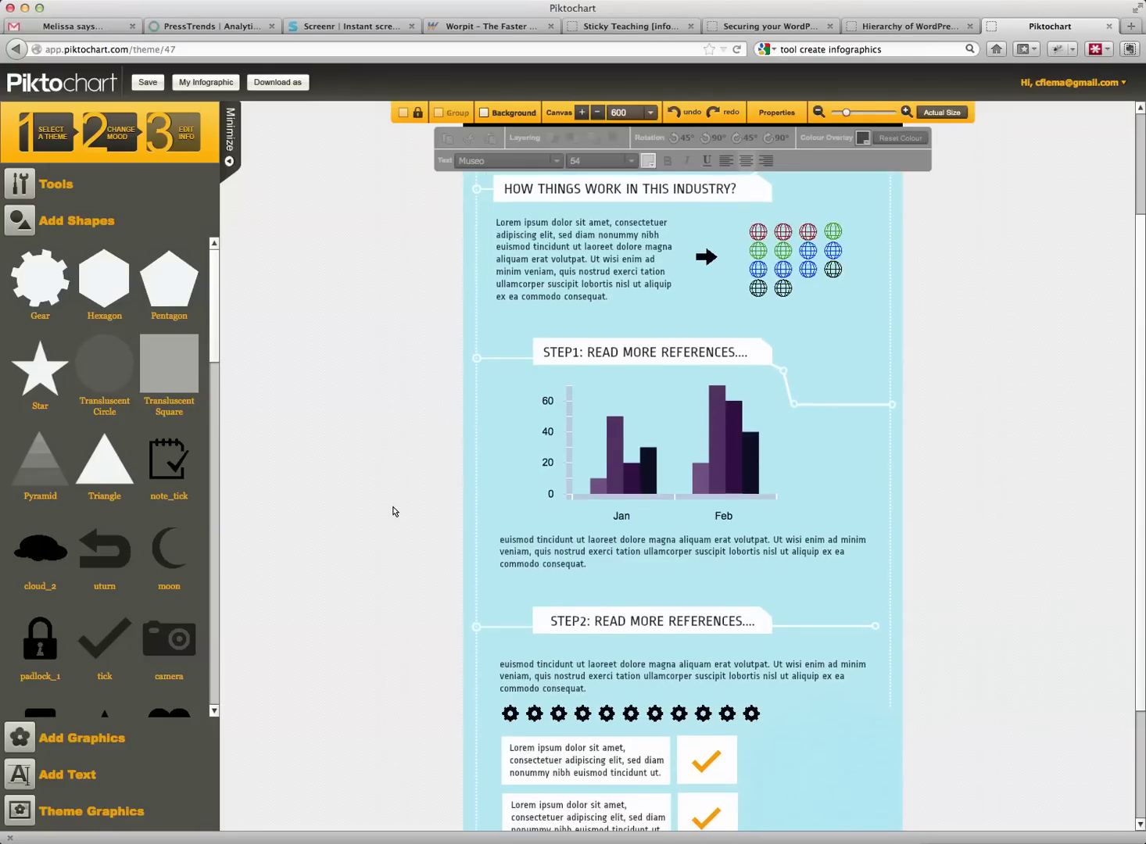
scroll(393, 511, "down", 6)
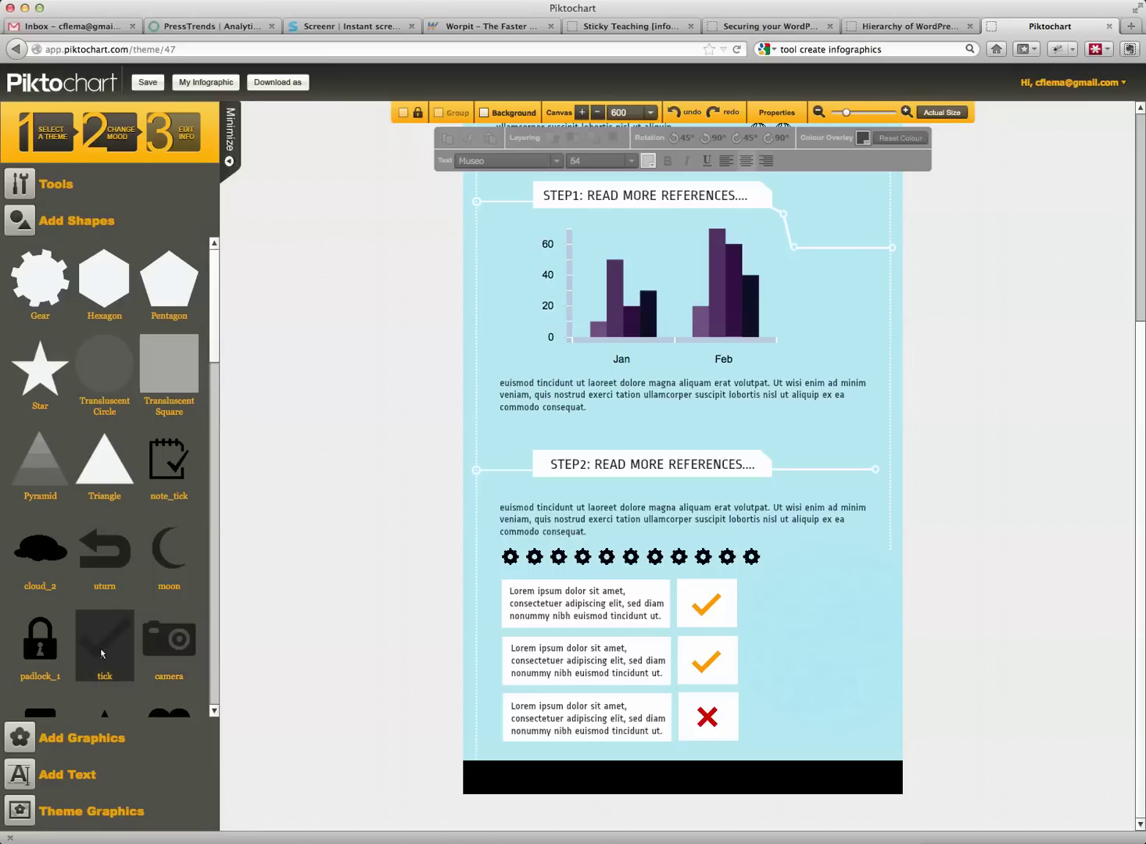
scroll(102, 654, "down", 3)
scroll(102, 654, "down", 5)
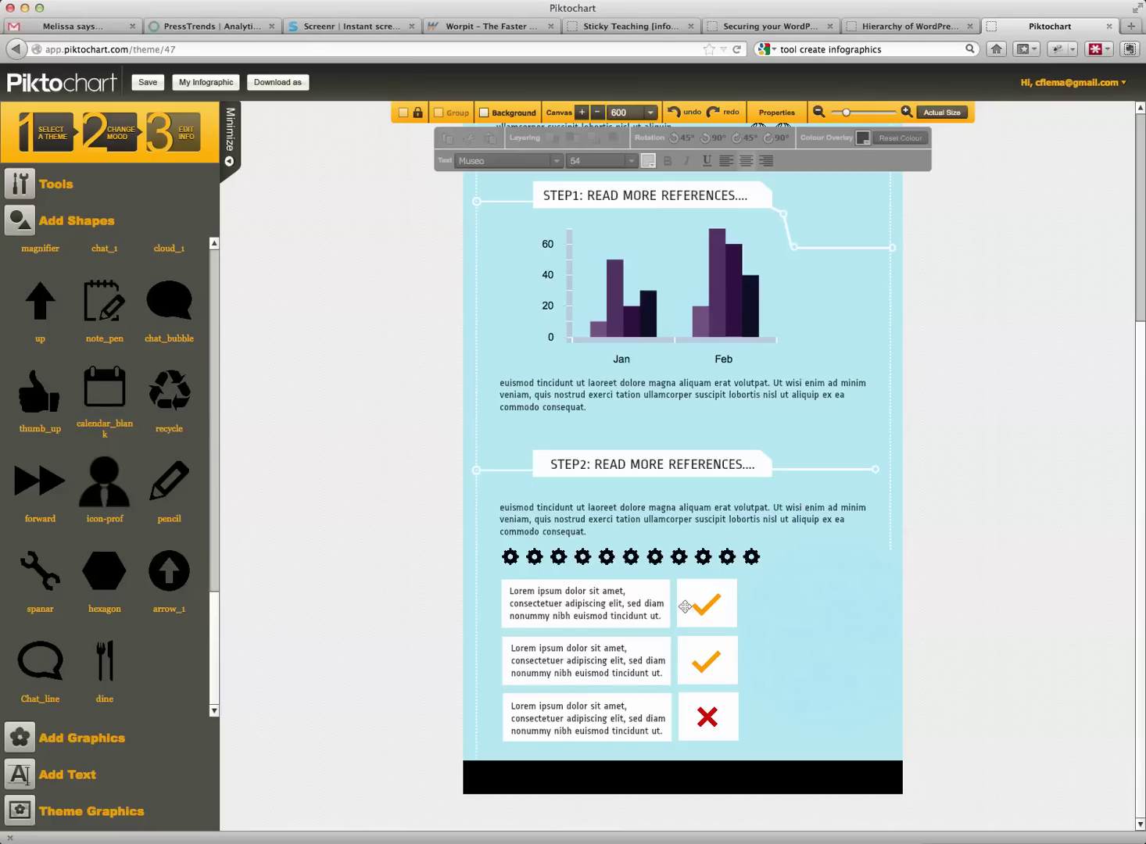
left_click(58, 739)
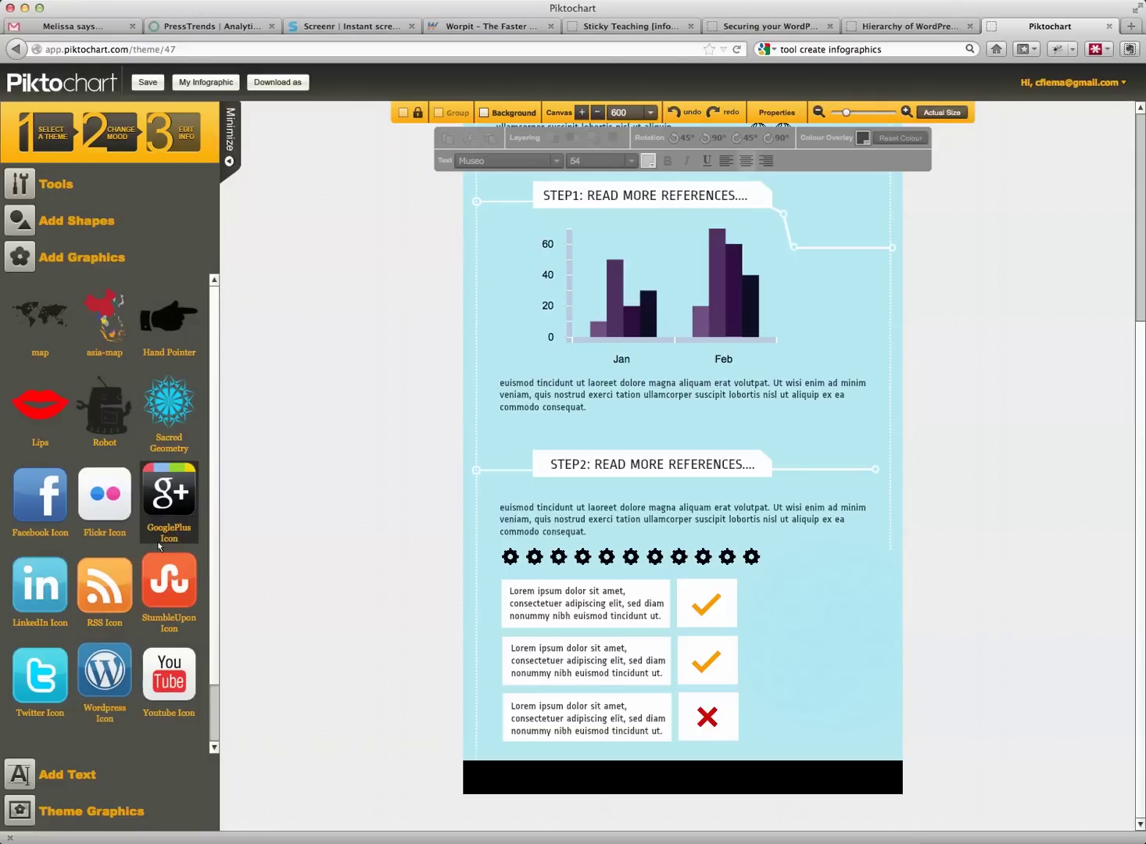
Scroll through the graphics icons, then show the Header, Subheader and Text options.
scroll(153, 585, "down", 2)
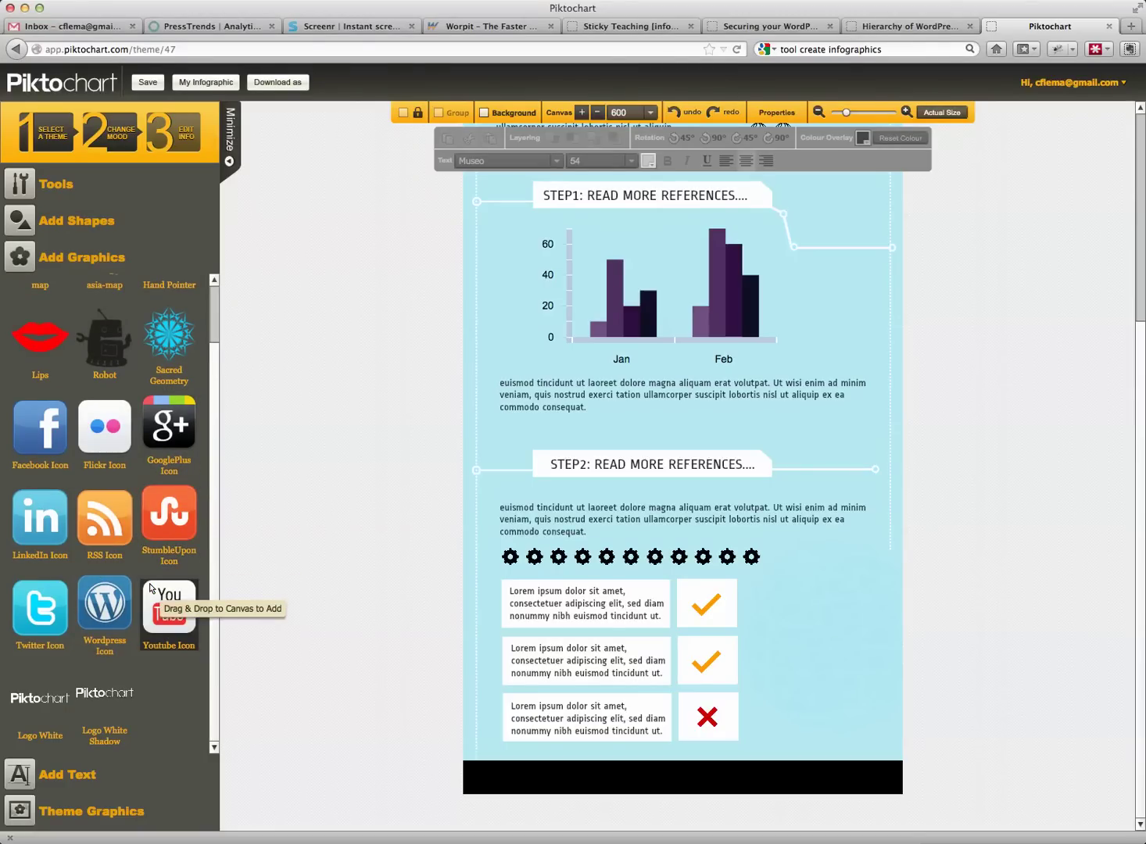
scroll(115, 464, "up", 2)
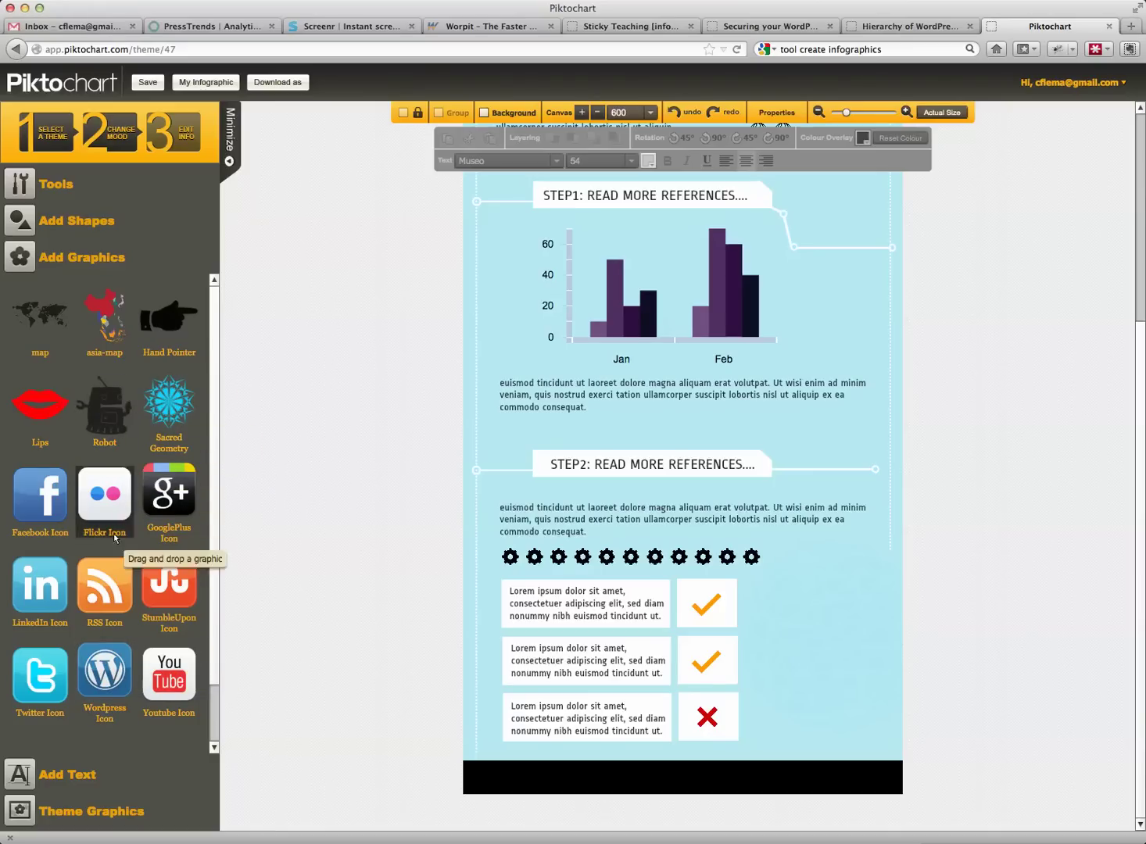
left_click(73, 776)
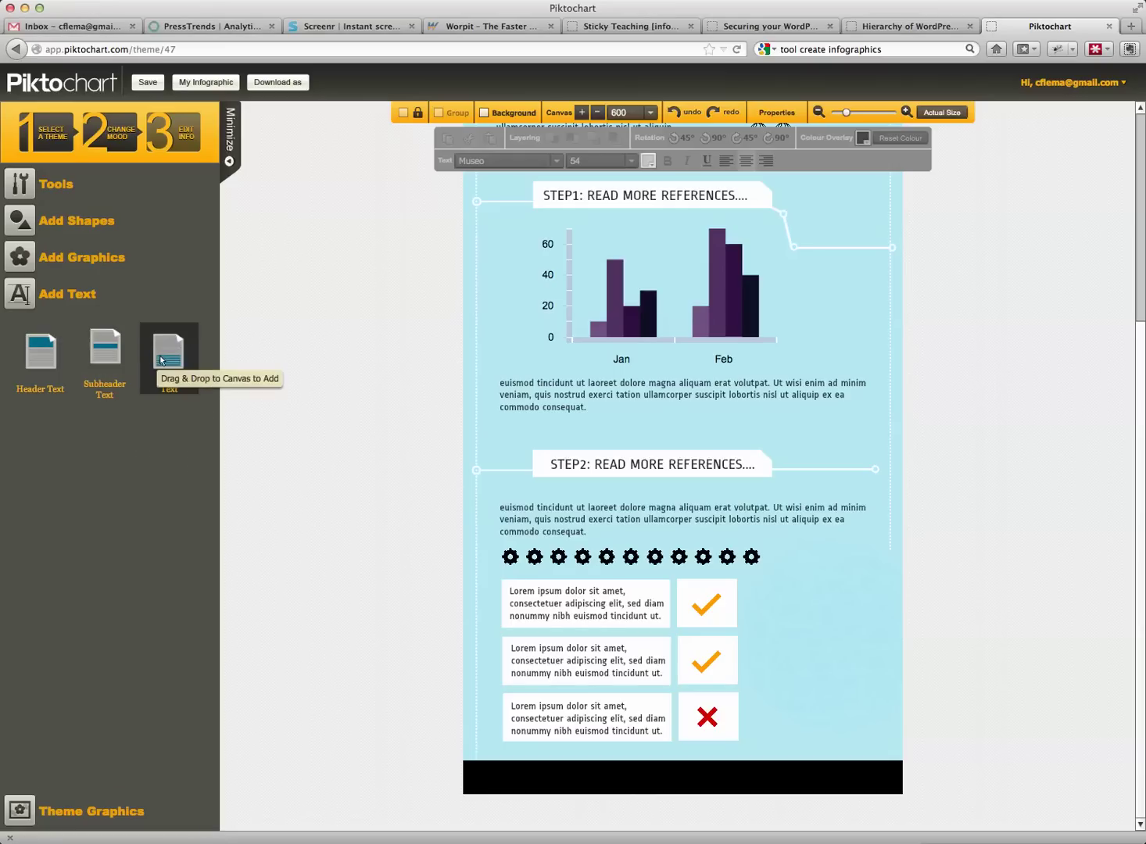
left_click(549, 516)
Insert the test text 'sdfsdfd' into the STEP2 body paragraph and deselect it.
double_click(549, 516)
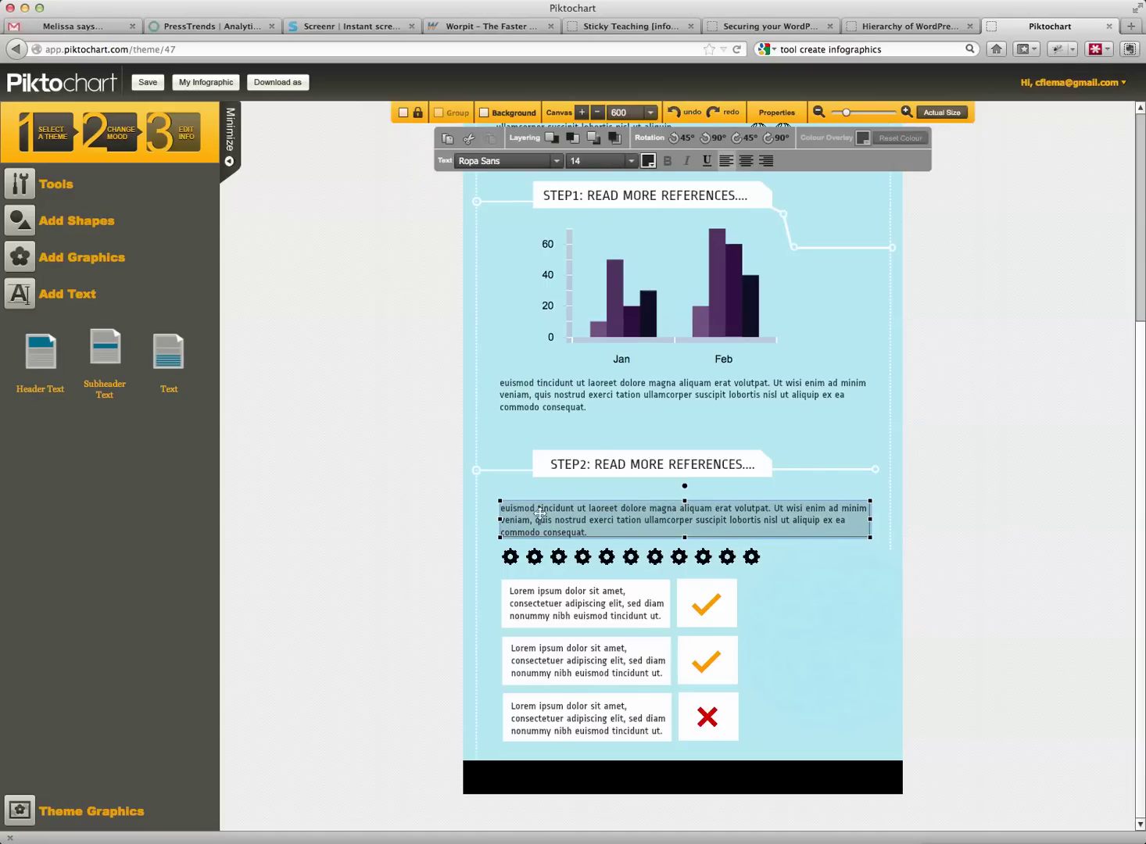
left_click(540, 514)
type("sdfsdfds")
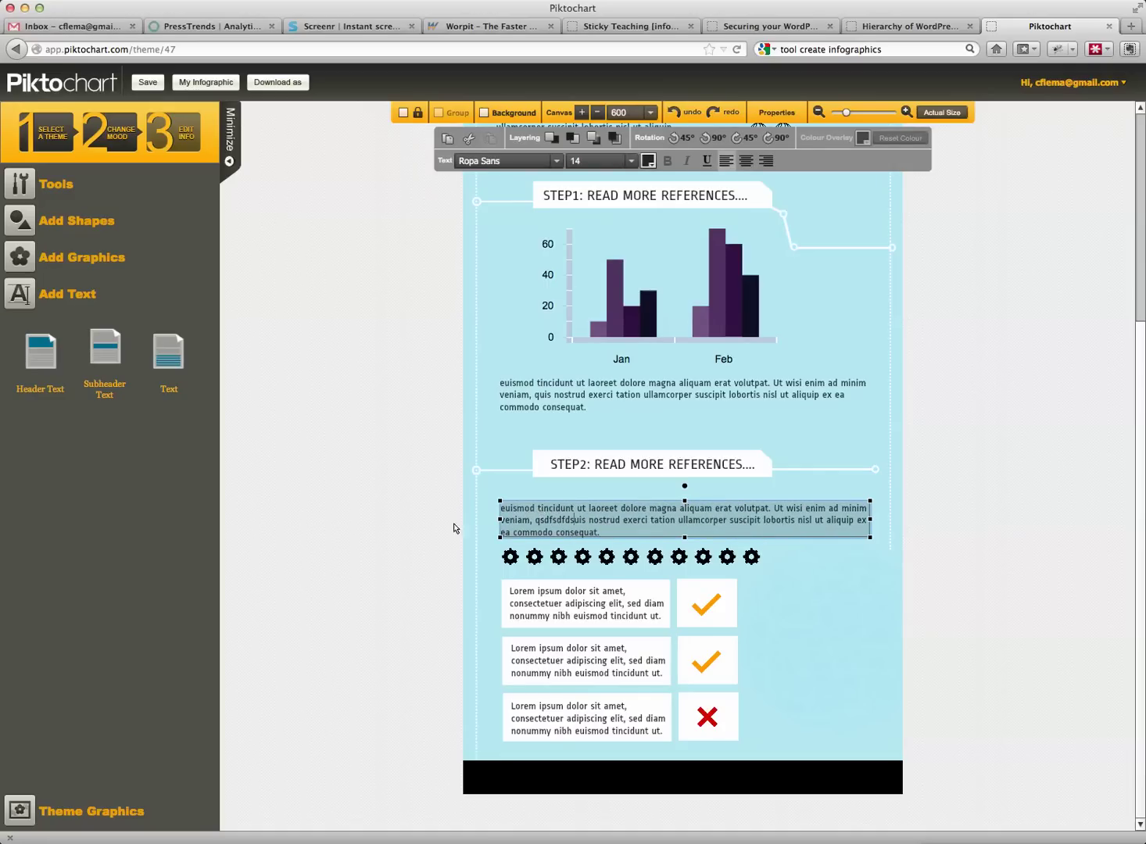
left_click(440, 528)
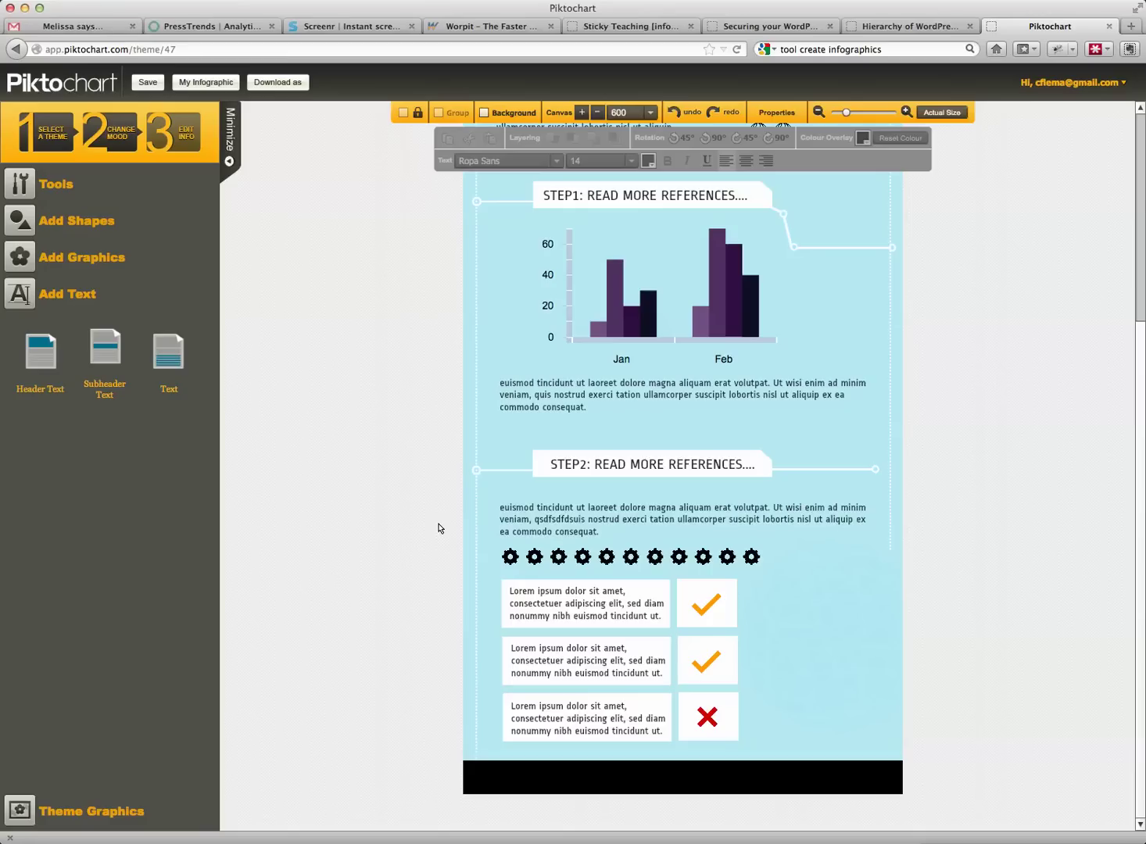